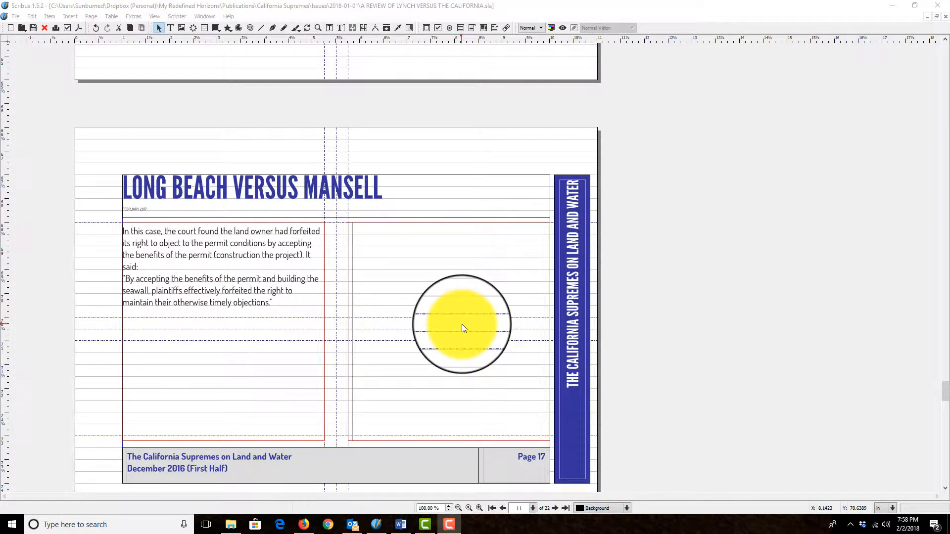
# Look through the layout for the placeholder block quotes and select the upper quote frame on page 08.
pyautogui.scroll(4, 462, 324)
pyautogui.scroll(6, 490, 302)
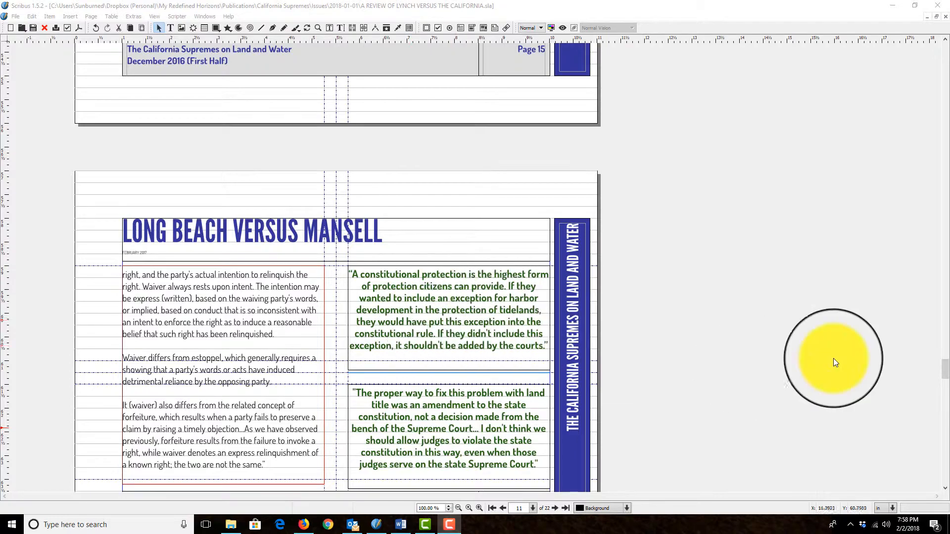
pyautogui.scroll(-2, 920, 355)
pyautogui.scroll(1, 493, 349)
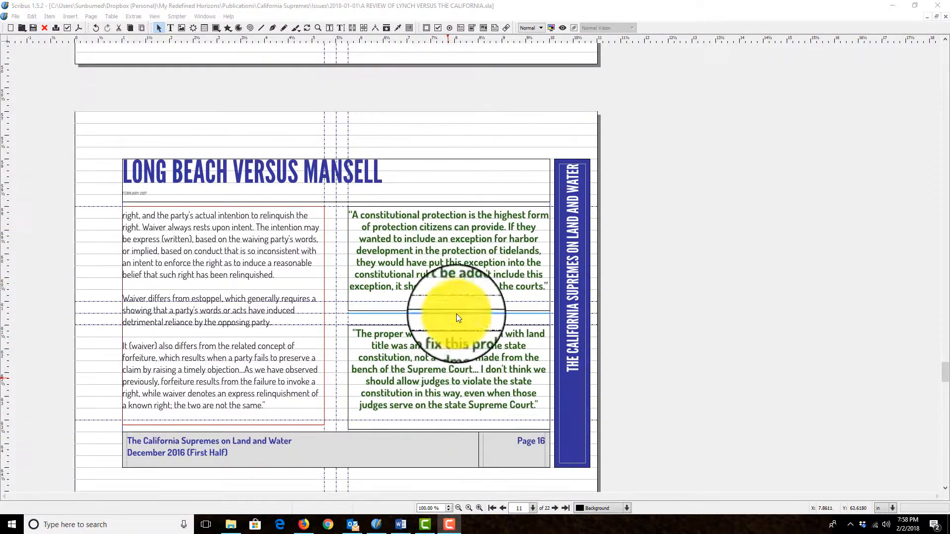
pyautogui.moveTo(945, 375); pyautogui.dragTo(940, 208)
pyautogui.click(446, 218)
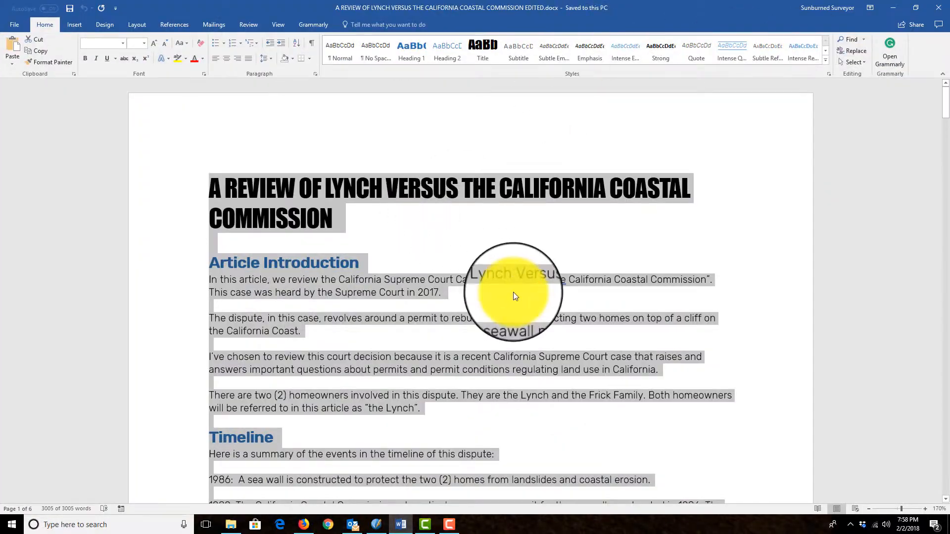
# Switch to Word, locate the Block Quotes section of the edited Lynch article, and move the Word window off the layout's screen.
pyautogui.scroll(-15, 541, 337)
pyautogui.scroll(-15, 541, 337)
pyautogui.click(529, 352)
pyautogui.scroll(-8, 529, 351)
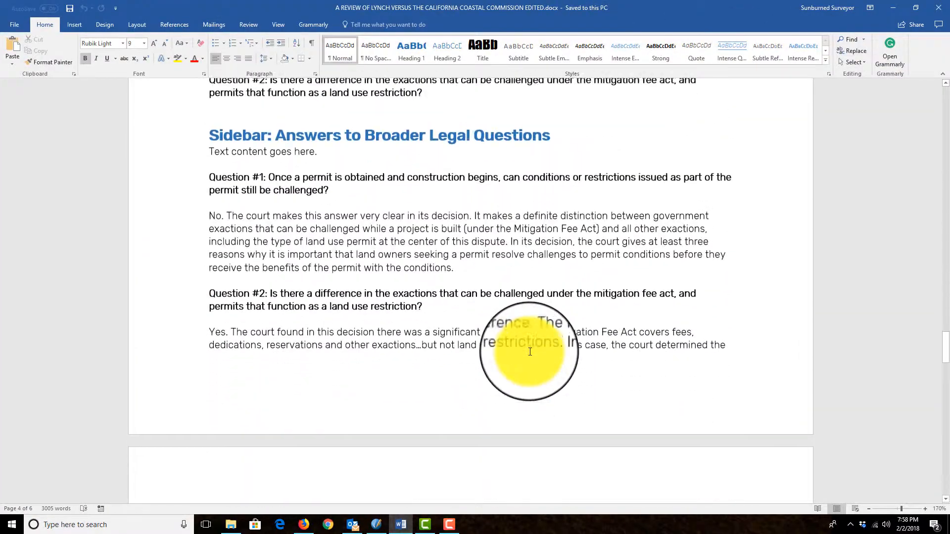
pyautogui.scroll(-15, 529, 352)
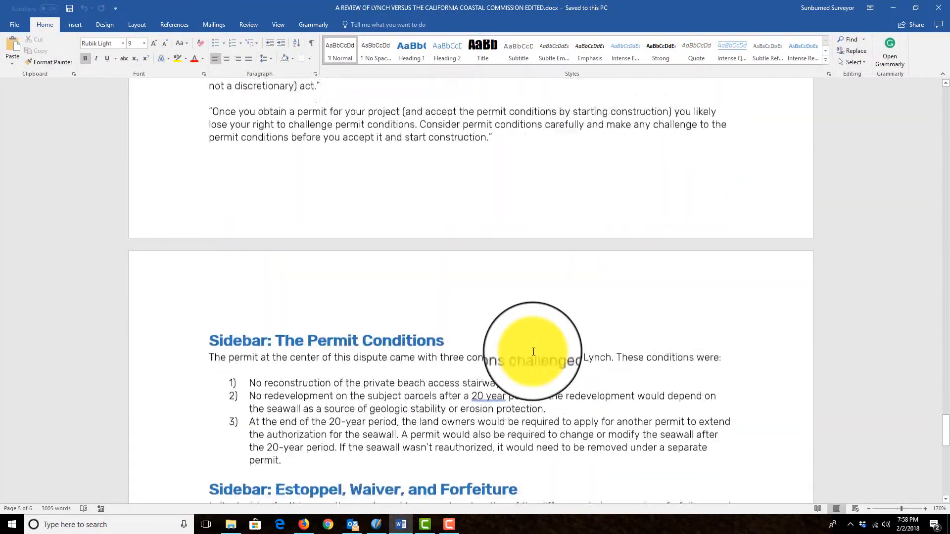
pyautogui.scroll(5, 533, 352)
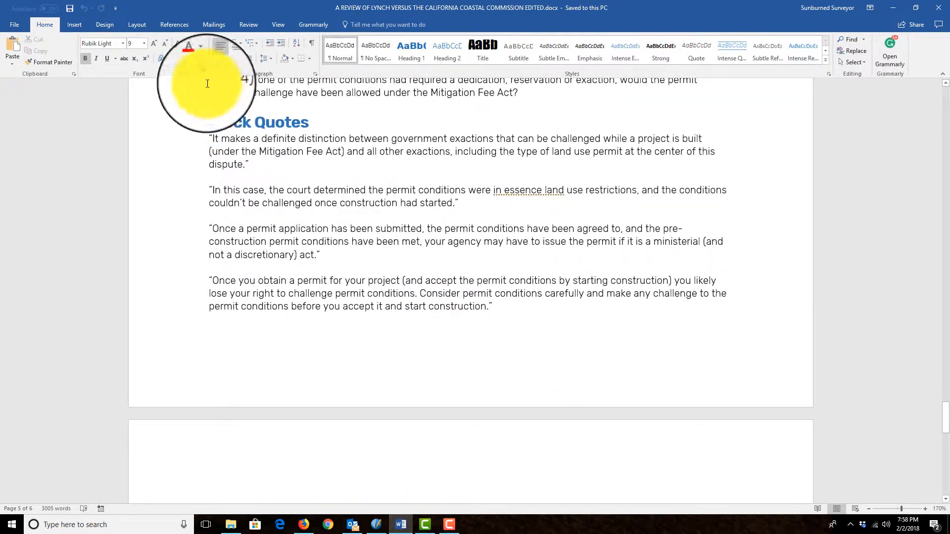
pyautogui.moveTo(298, 8); pyautogui.dragTo(949, 69)
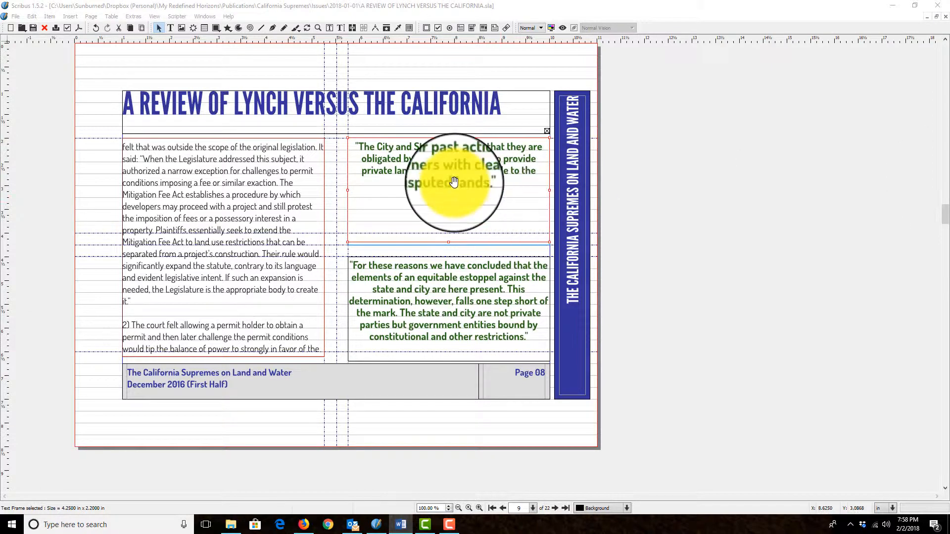
# Replace the upper block quote on page 08 in Scribus with the article quote beginning "It makes a definite distinction between government exactions".
pyautogui.rightClick(440, 198)
pyautogui.click(479, 253)
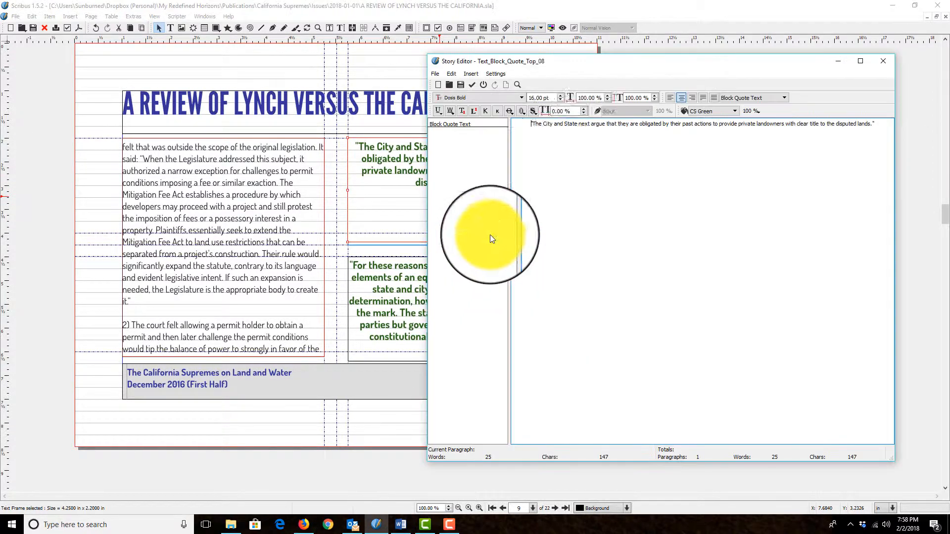
pyautogui.moveTo(879, 124); pyautogui.dragTo(511, 122)
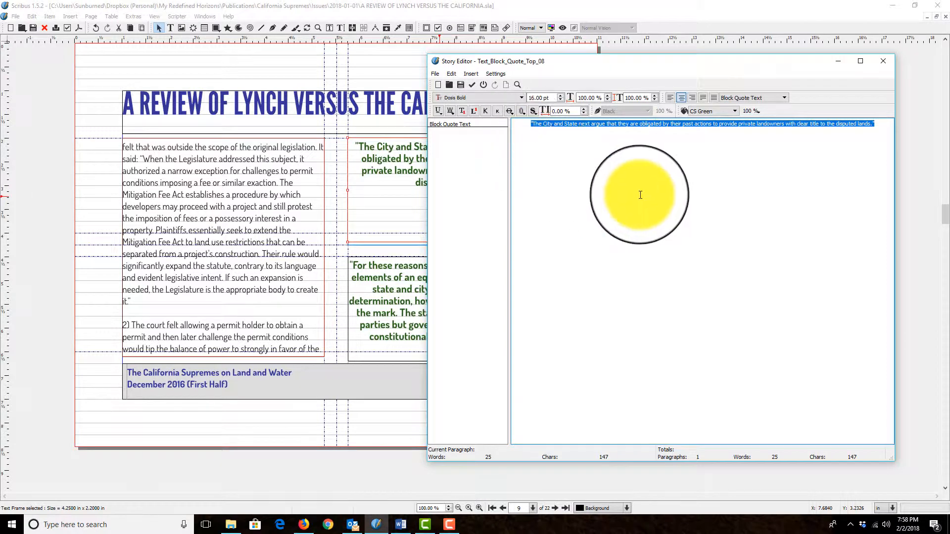
pyautogui.hotkey('ctrl', 'v')
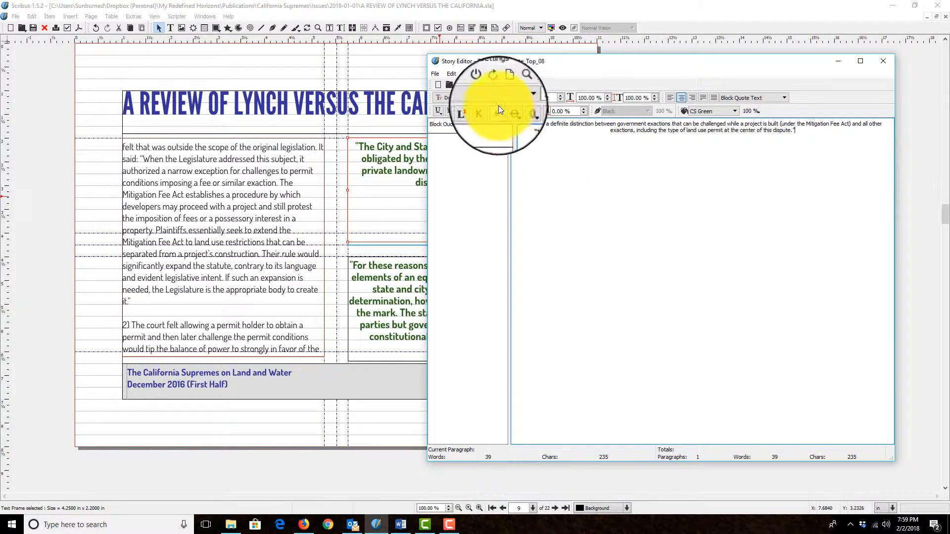
pyautogui.click(471, 84)
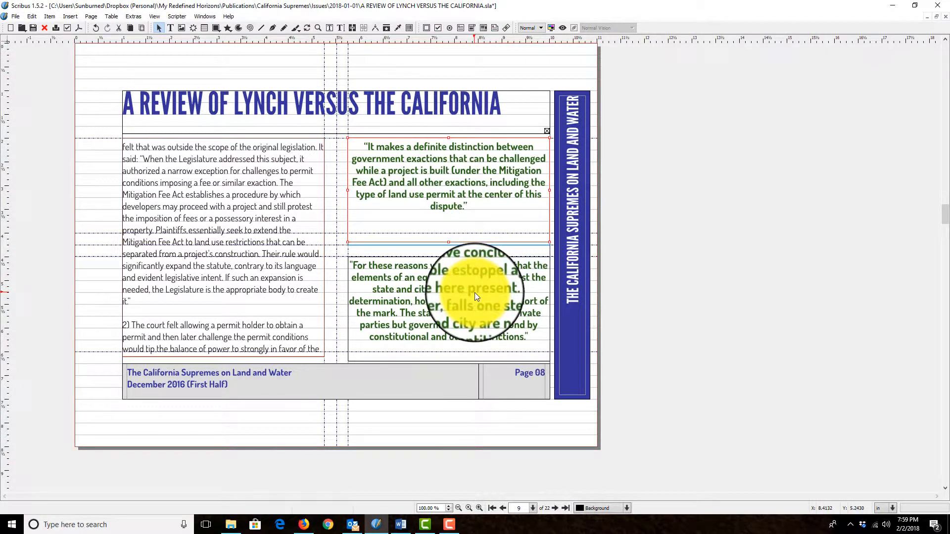
# Replace the lower block quote on page 08 with the quote beginning "In this case, the court determined the permit conditions".
pyautogui.hotkey('alt', 'Tab')
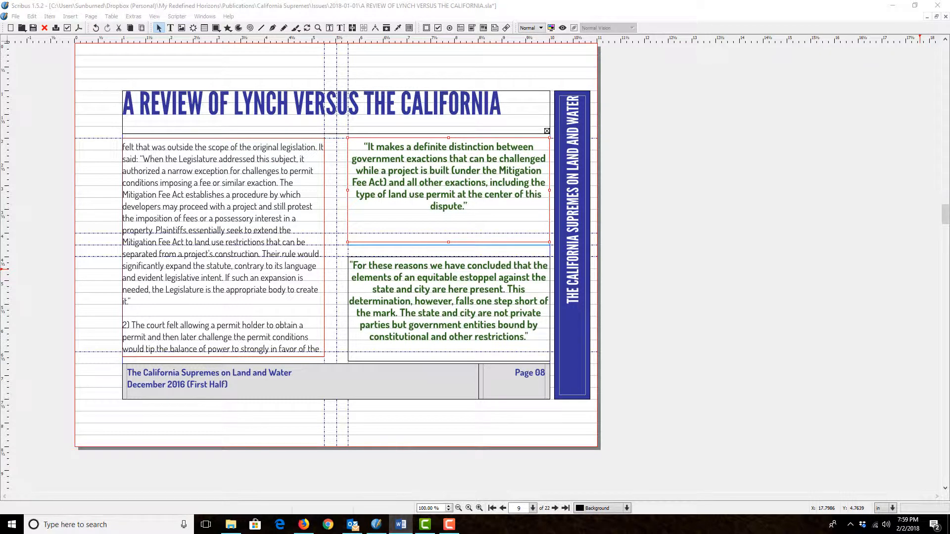
pyautogui.click(532, 302)
pyautogui.rightClick(489, 298)
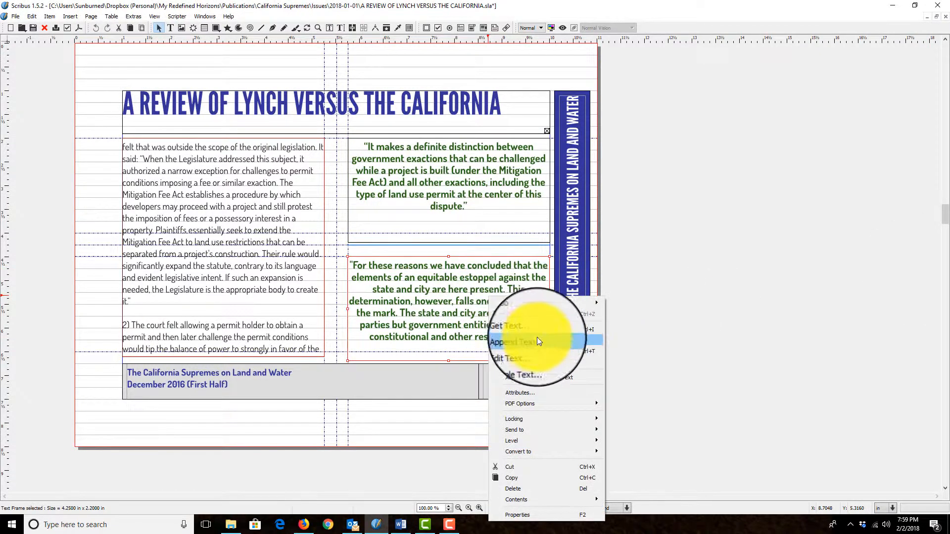
pyautogui.click(539, 352)
pyautogui.moveTo(874, 144); pyautogui.dragTo(509, 116)
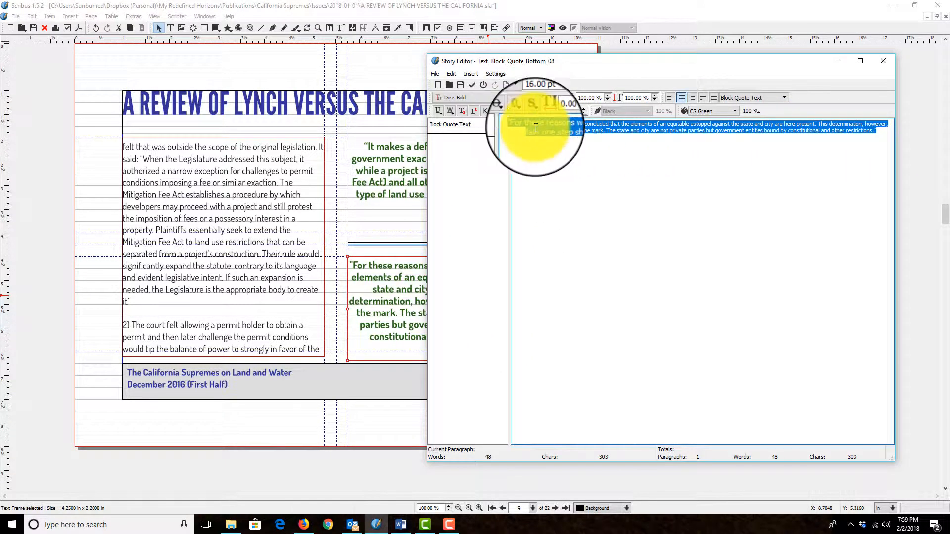
pyautogui.write('"In this case, the court determined the permit conditions were in essence land use restrictions, and the conditions couldn’t be challenged once construction had started."')
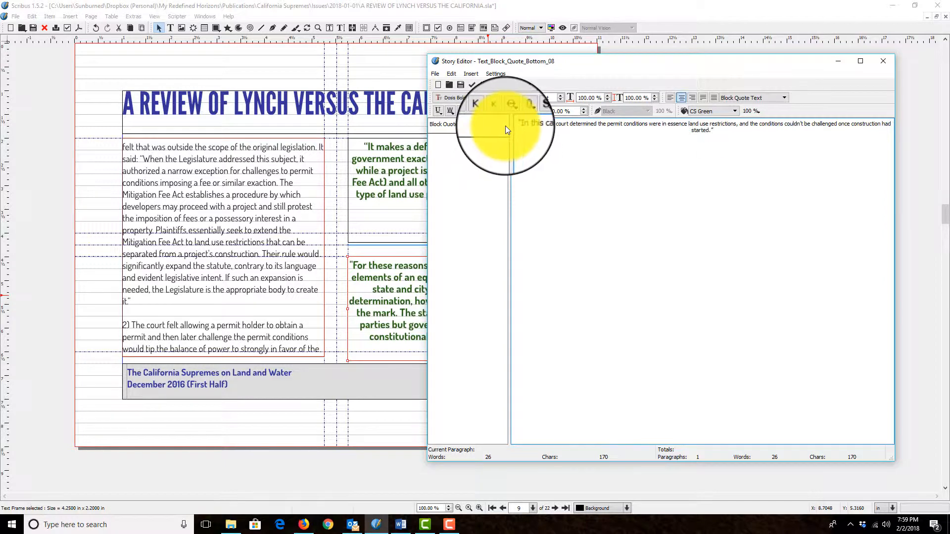
pyautogui.click(471, 88)
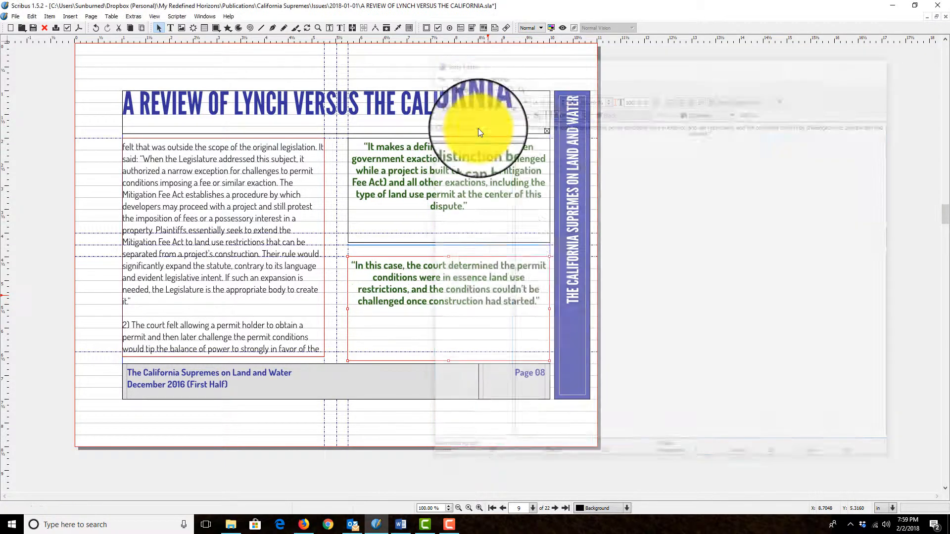
# Replace the upper block quote on page 12 with the quote beginning "Once a permit application has been submitted".
pyautogui.click(761, 319)
pyautogui.scroll(-6, 720, 335)
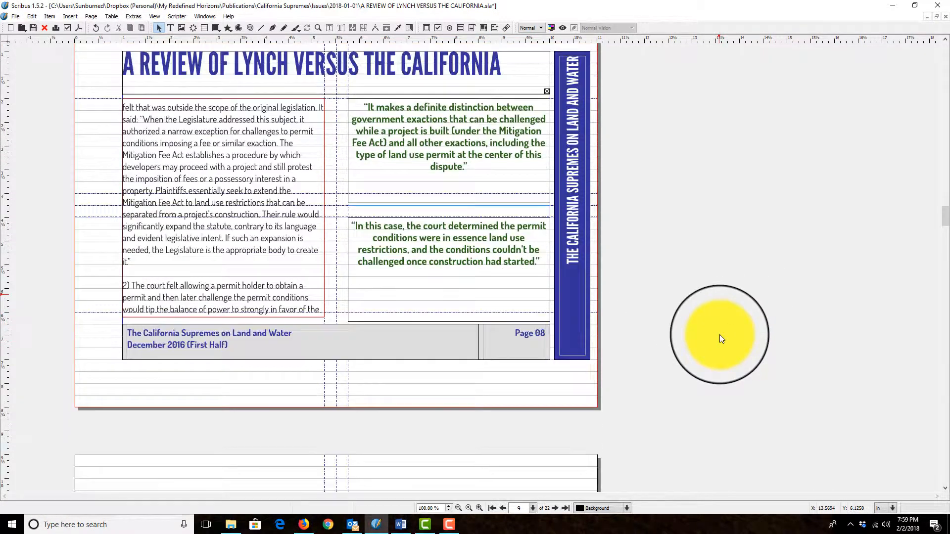
pyautogui.scroll(-20, 719, 337)
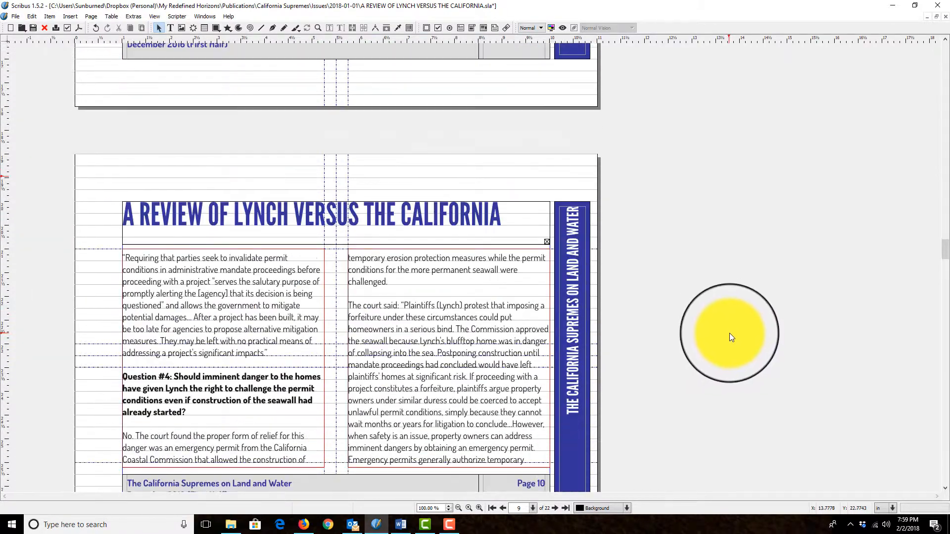
pyautogui.scroll(-5, 732, 333)
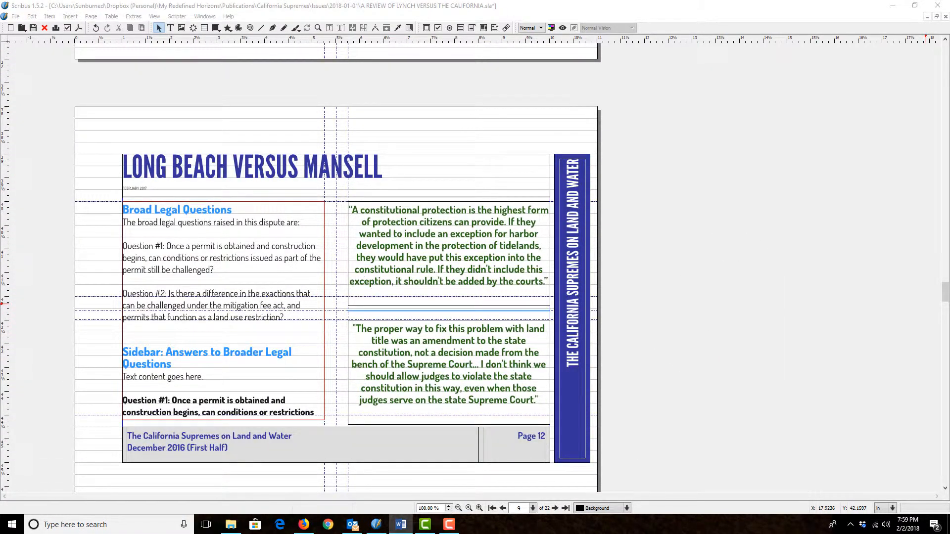
pyautogui.rightClick(391, 248)
pyautogui.click(429, 305)
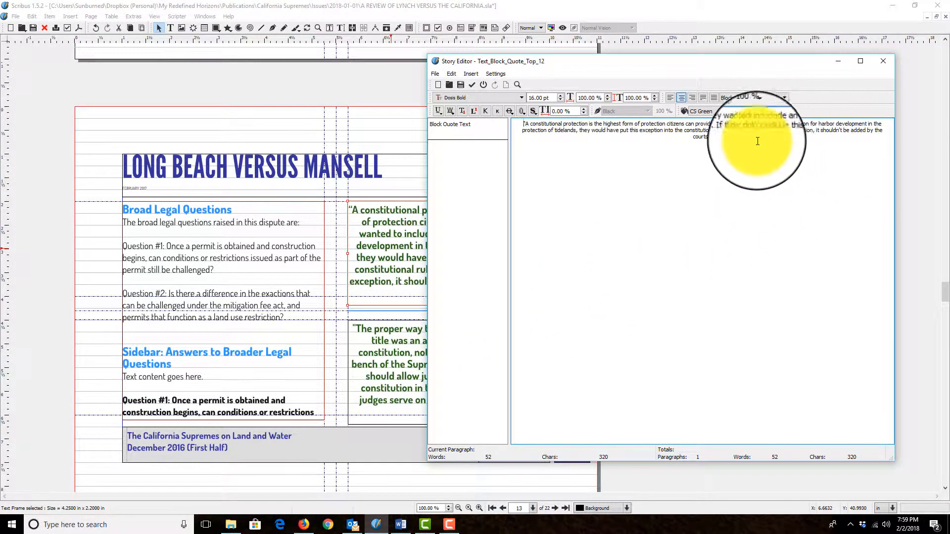
pyautogui.moveTo(757, 141); pyautogui.dragTo(533, 101)
pyautogui.write('"Once a permit application has been submitted, the permit conditions have been agreed to, and the pre-construction permit conditions have been met, your agency may have to issue the permit if it is a ministerial (and not a discretionary) act."')
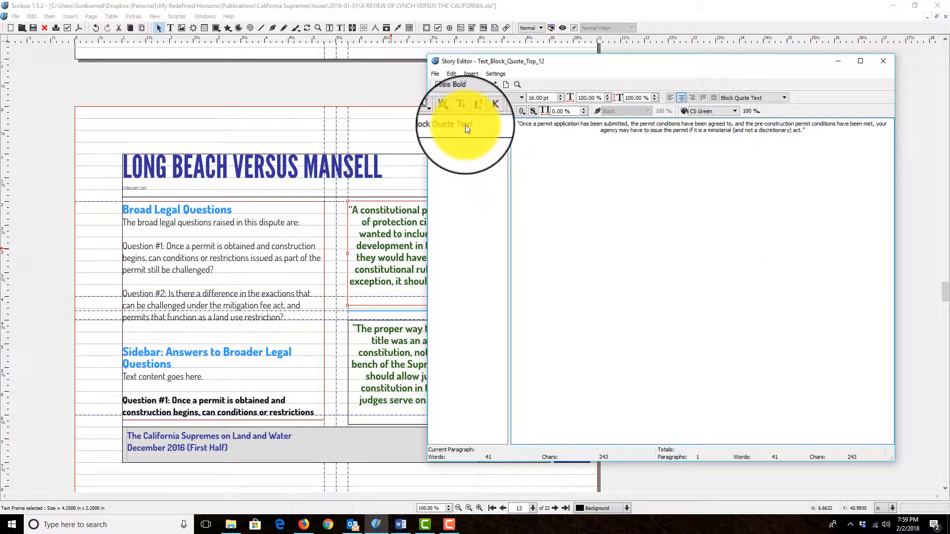
pyautogui.click(472, 85)
# Replace the lower block quote on page 12 with the quote beginning "Once you obtain a permit for your project".
pyautogui.hotkey('alt', 'Tab')
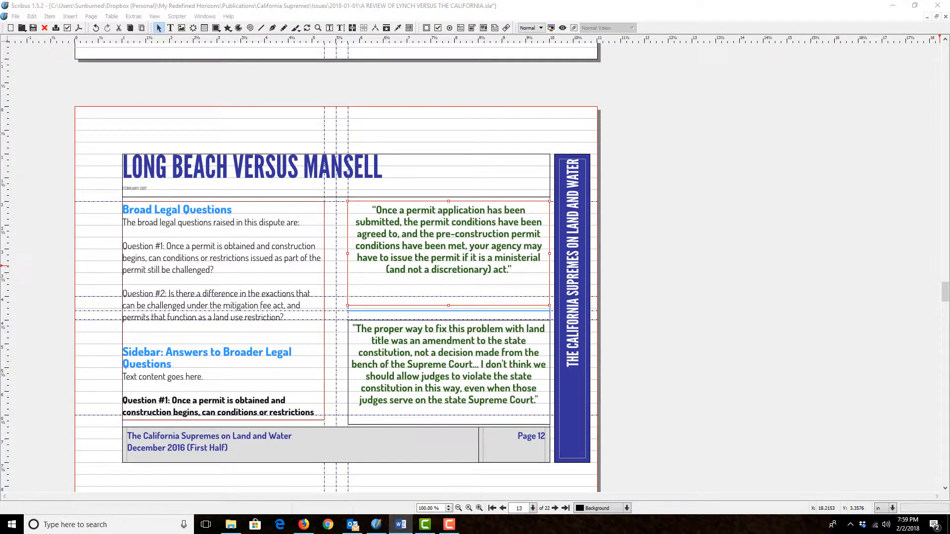
pyautogui.rightClick(480, 375)
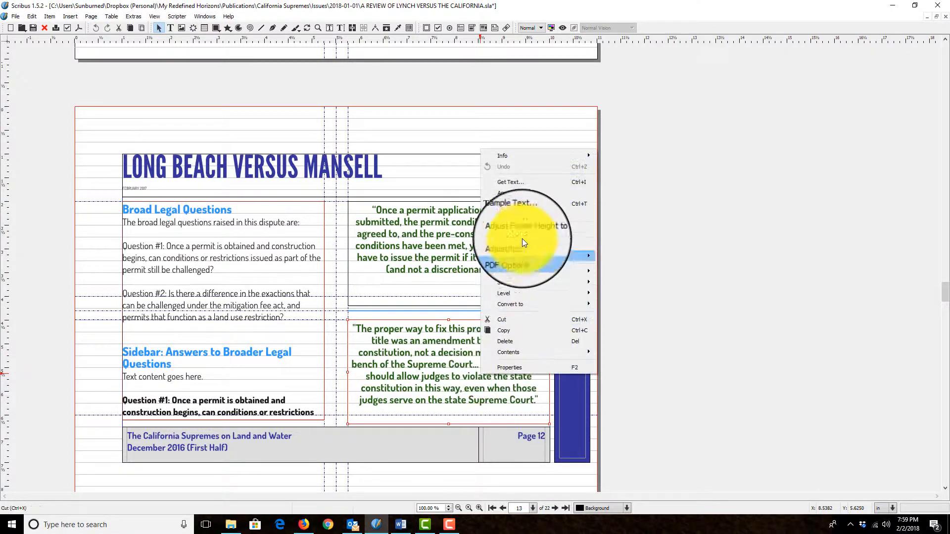
pyautogui.click(524, 207)
pyautogui.moveTo(873, 130); pyautogui.dragTo(397, 110)
pyautogui.write('"Once you obtain a permit for your project (and accept the permit conditions by starting construction) you likely lose your right to challenge permit conditions. Consider permit conditions carefully and make any challenge to the permit conditions before you accept it and start construction."')
pyautogui.click(472, 84)
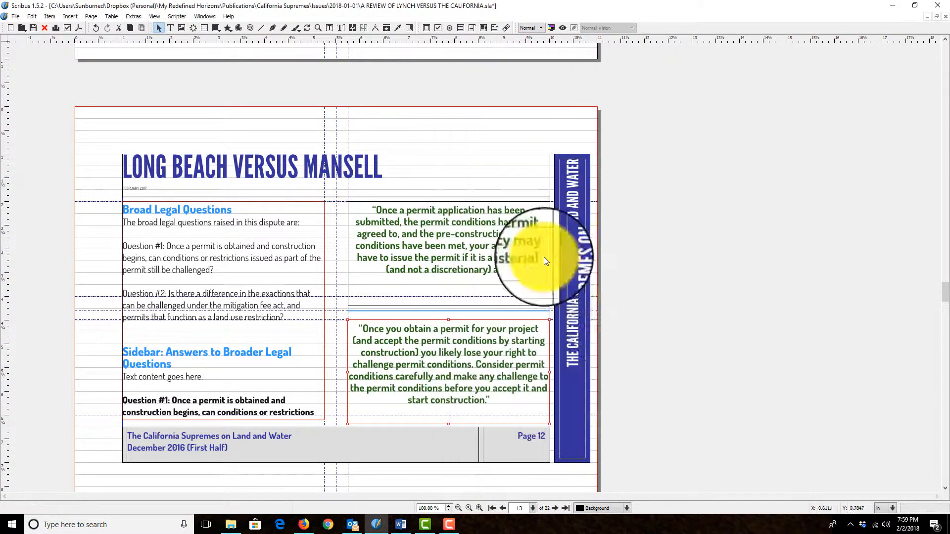
# Replace the upper block quote on page 16 with the quote beginning "Denial of the permit may not have been possible here".
pyautogui.scroll(-15, 716, 317)
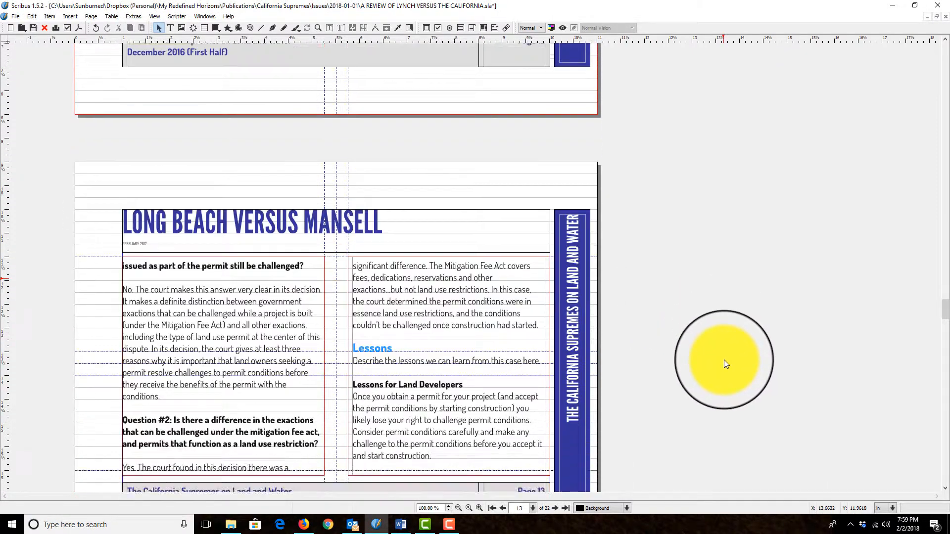
pyautogui.scroll(-20, 726, 365)
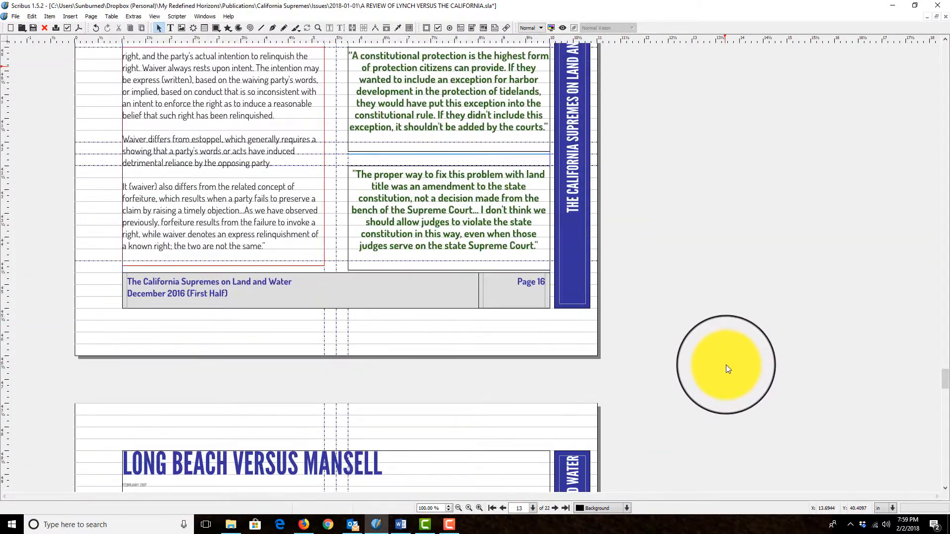
pyautogui.scroll(-20, 727, 366)
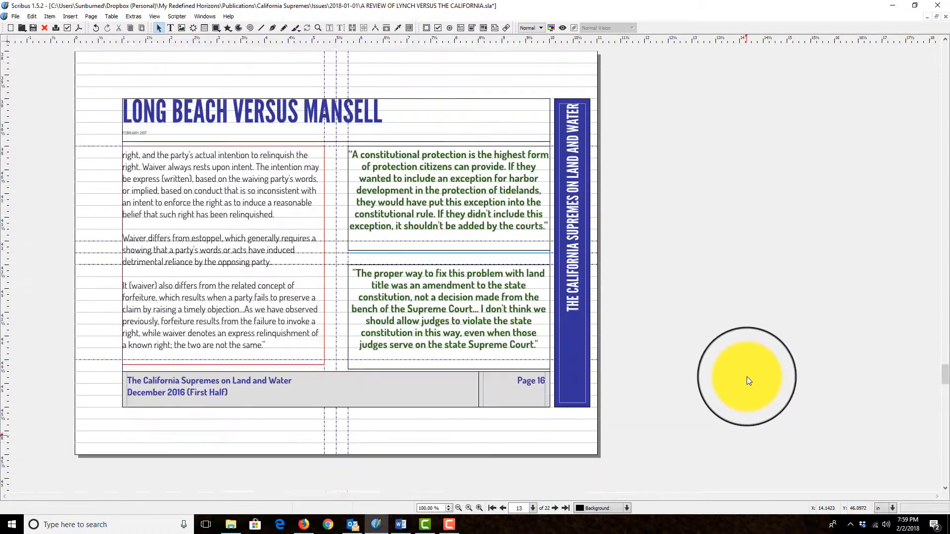
pyautogui.scroll(-1, 672, 378)
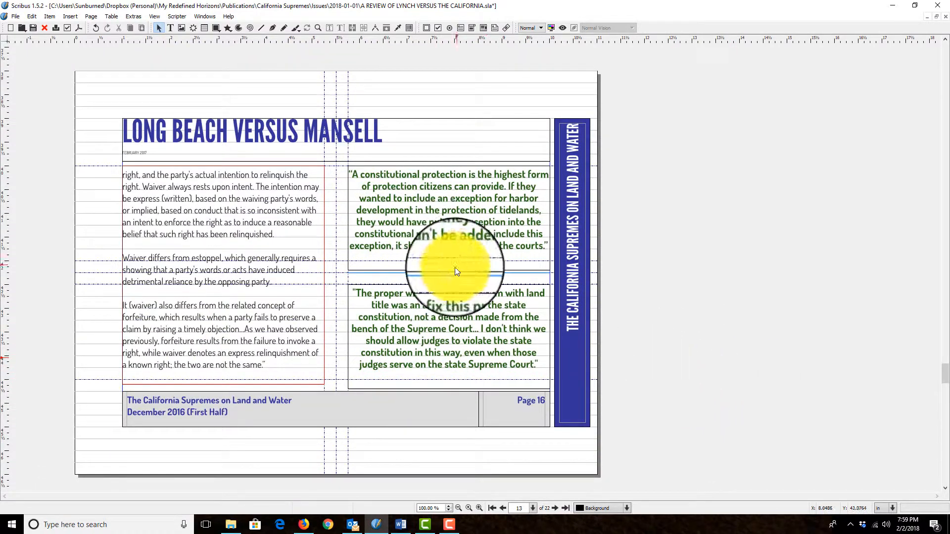
pyautogui.hotkey('alt', 'Tab')
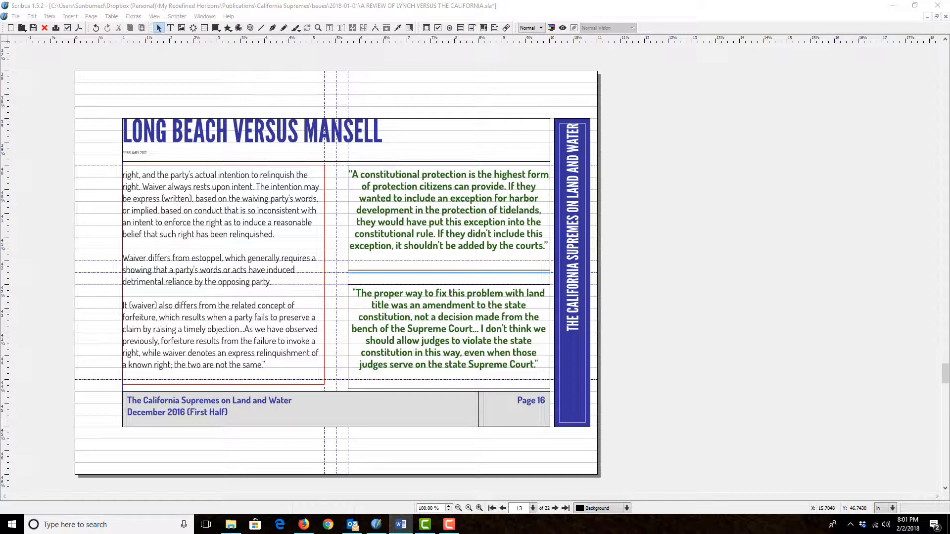
pyautogui.rightClick(510, 228)
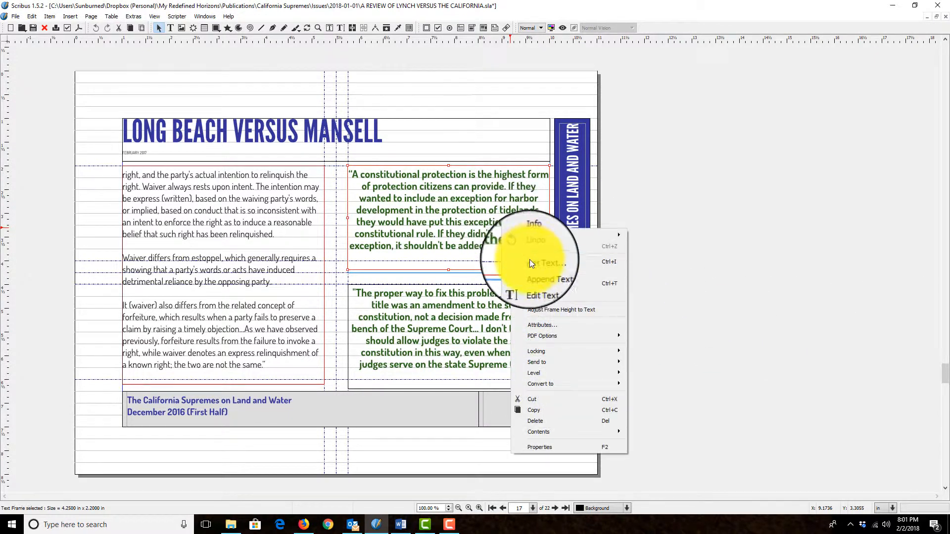
pyautogui.click(536, 281)
pyautogui.moveTo(773, 146); pyautogui.dragTo(486, 106)
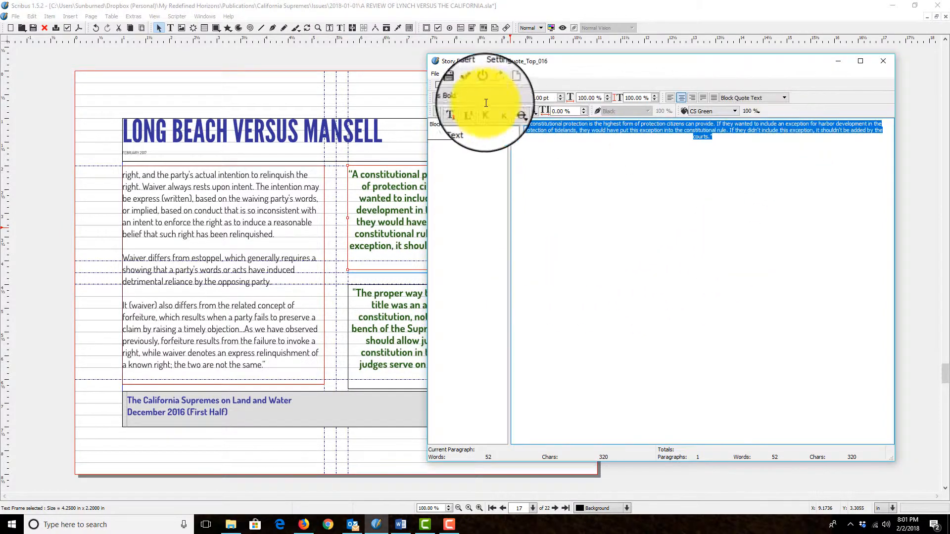
pyautogui.write('"Denial of the permit may not have been possible here. According to the Commission, once a landowner satisfies all pre-issuance conditions, including recording deed restrictions that expressly promise all permit conditions will be honored, issuance of the permit is a purely ministerial act that Commission staff are powerless to interrupt."')
pyautogui.click(469, 76)
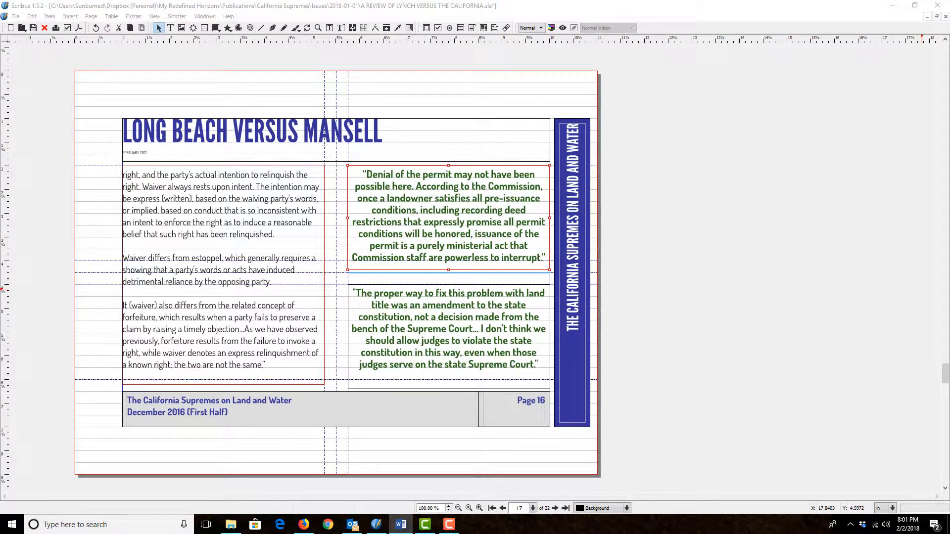
# Replace the lower block quote on page 16 with the quote beginning "When safety is an issue, property owners can address imminent dangers".
pyautogui.rightClick(447, 329)
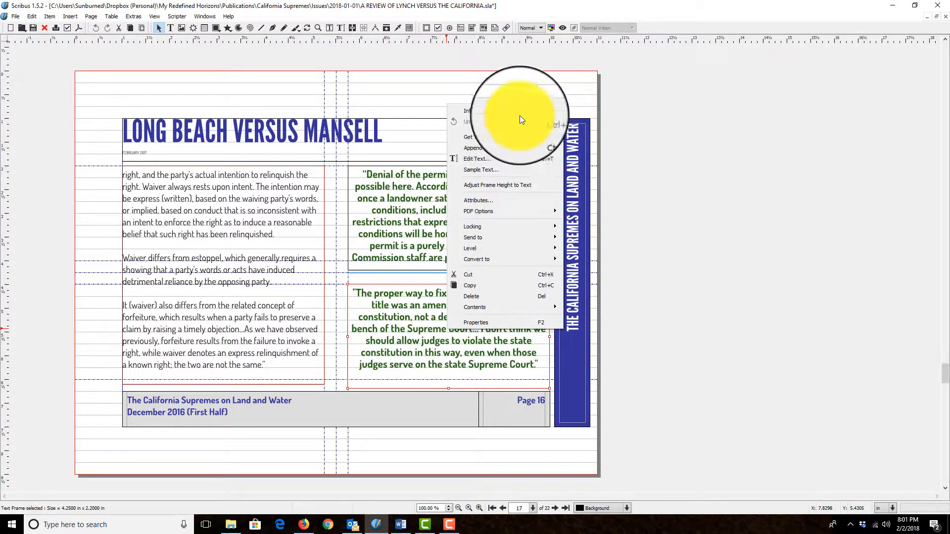
pyautogui.click(503, 159)
pyautogui.write('"When safety is an issue, property owners can address imminent dangers by obtaining an emergency permit. Emergency permits generally authorize temporary improvements, needed for immediate relief when loss or damage is threatened…"')
pyautogui.moveTo(798, 144); pyautogui.dragTo(429, 76)
pyautogui.press('Delete')
pyautogui.click(468, 83)
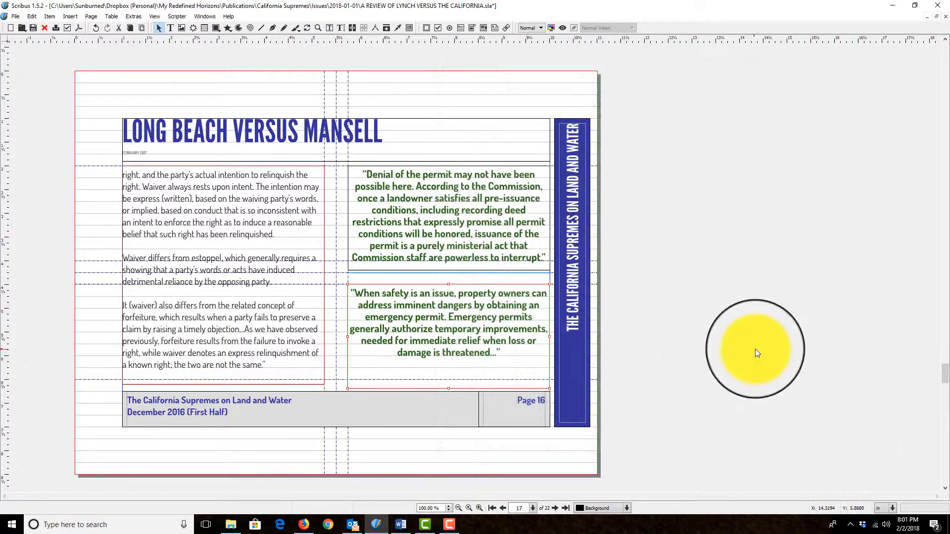
pyautogui.scroll(-15, 755, 350)
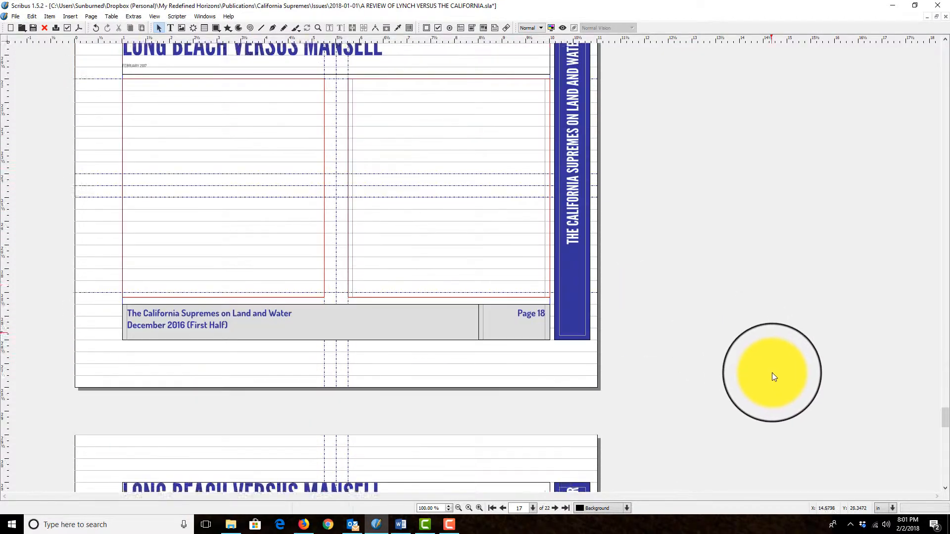
# Save a copy of the magazine layout under the file name CALIFORNIA SUPREMES TEMPLATE.
pyautogui.scroll(-9, 774, 375)
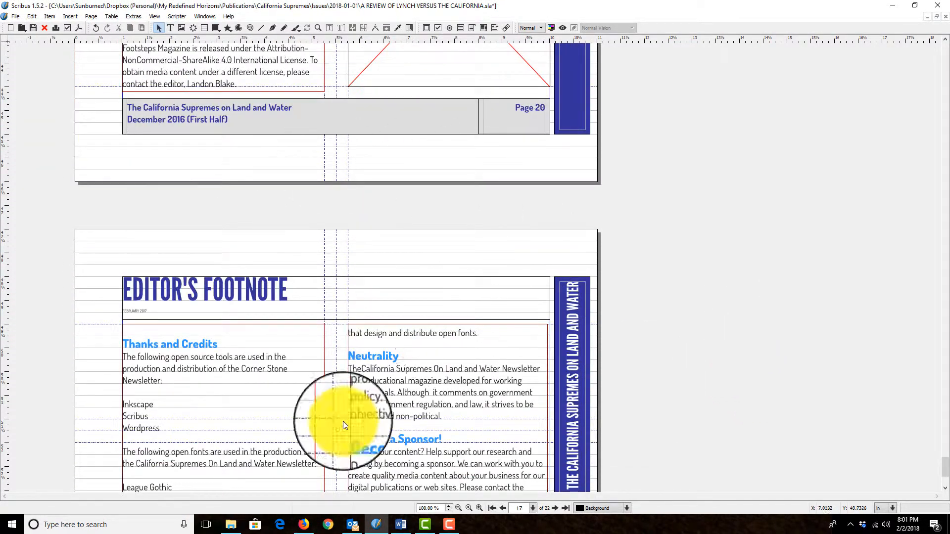
pyautogui.scroll(-2, 393, 417)
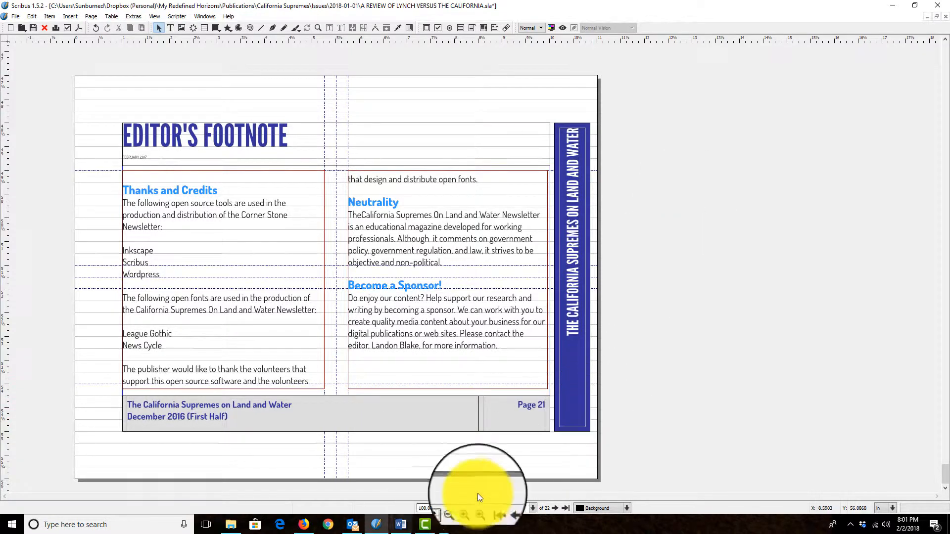
pyautogui.click(556, 510)
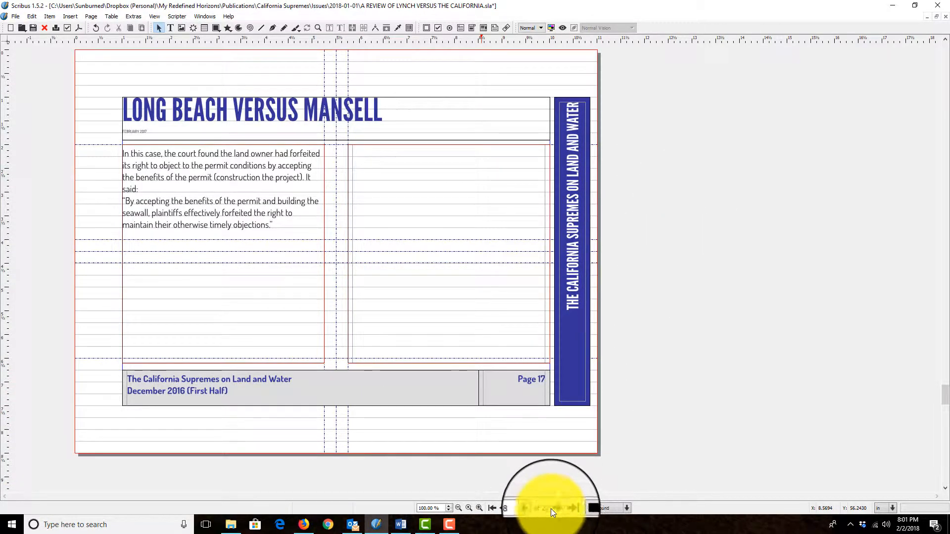
pyautogui.click(16, 15)
pyautogui.click(54, 97)
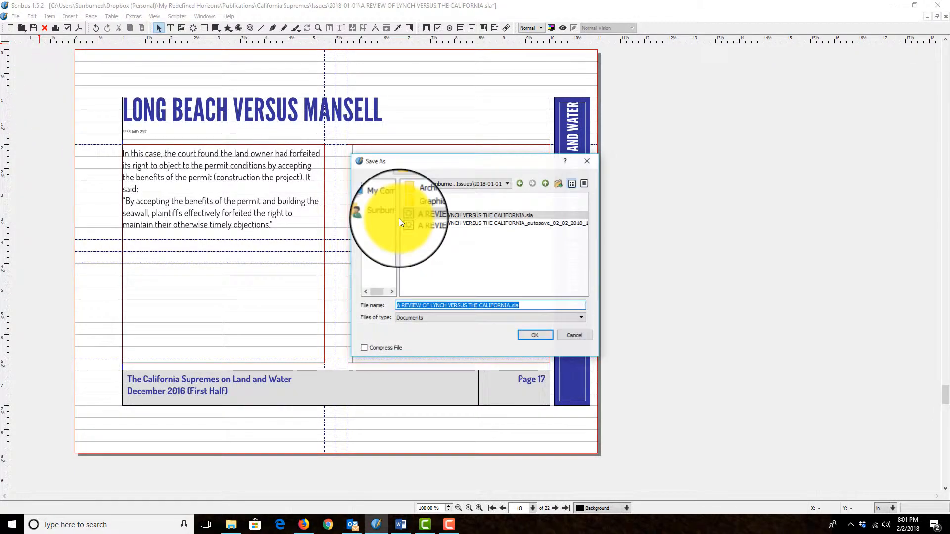
pyautogui.click(513, 306)
pyautogui.moveTo(513, 305); pyautogui.dragTo(388, 305)
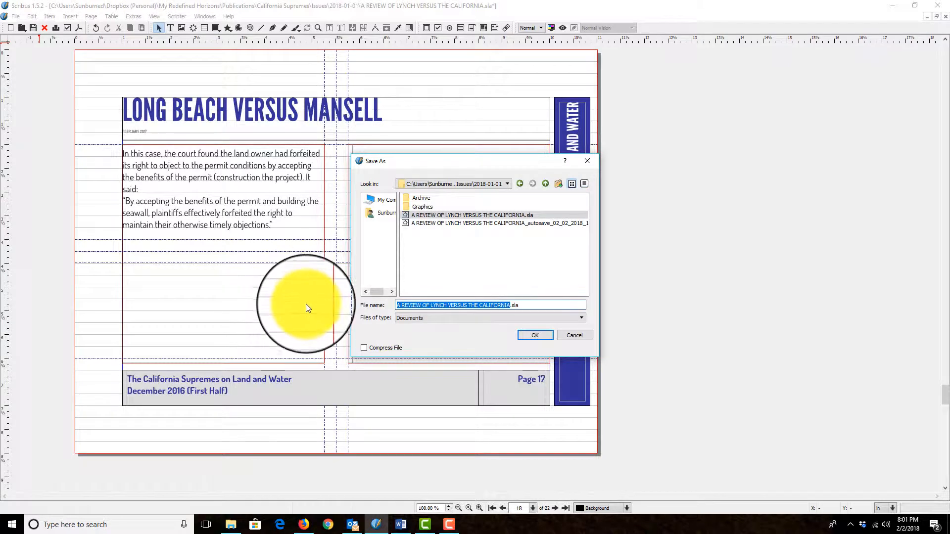
pyautogui.write('Clidoen')
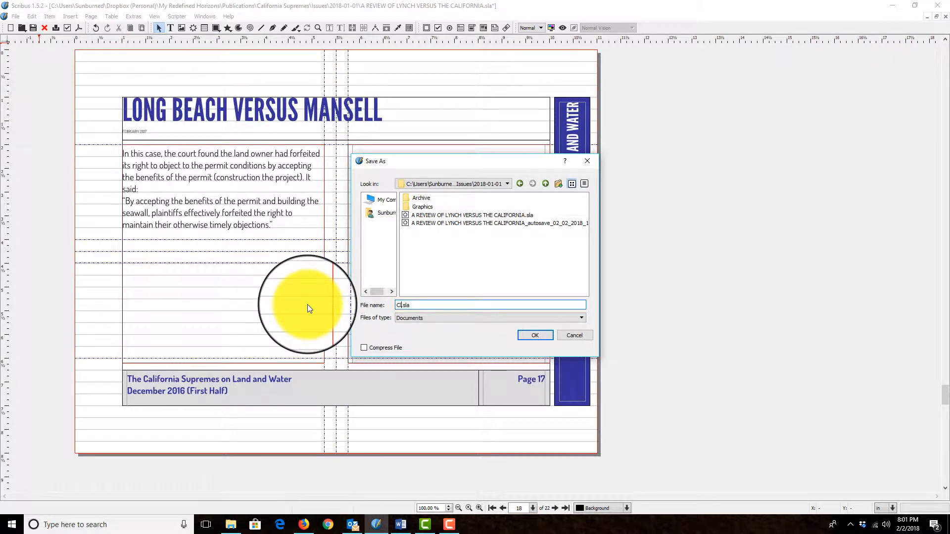
pyautogui.press('BackSpace')
pyautogui.press('BackSpace')
pyautogui.press('BackSpace')
pyautogui.press('BackSpace')
pyautogui.press('BackSpace')
pyautogui.press('BackSpace')
pyautogui.press('BackSpace')
pyautogui.write('C')
pyautogui.write('IFORNIA SUPREMES TEMPLATE')
pyautogui.press('Return')
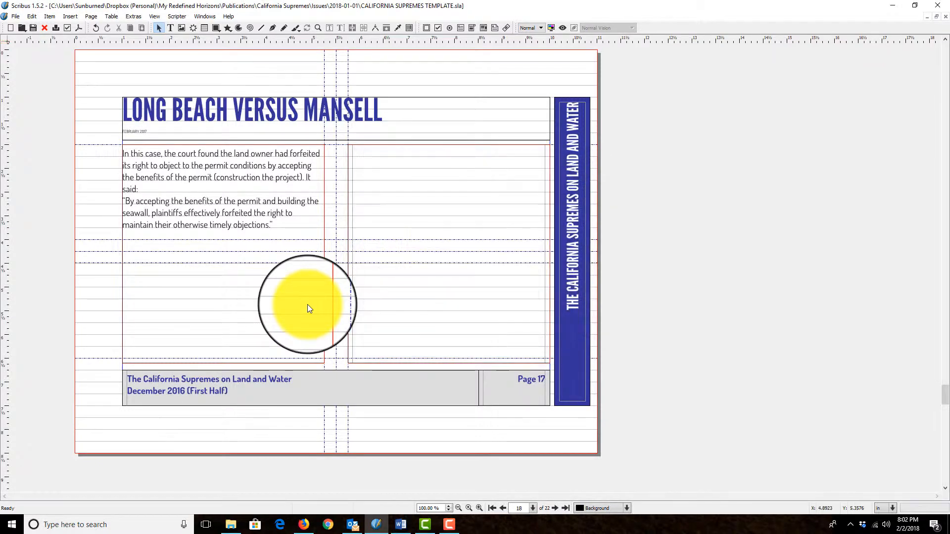
# Delete all pages after page 18 of the document, from page 19 through page 22.
pyautogui.scroll(-5, 324, 274)
pyautogui.scroll(-3, 324, 274)
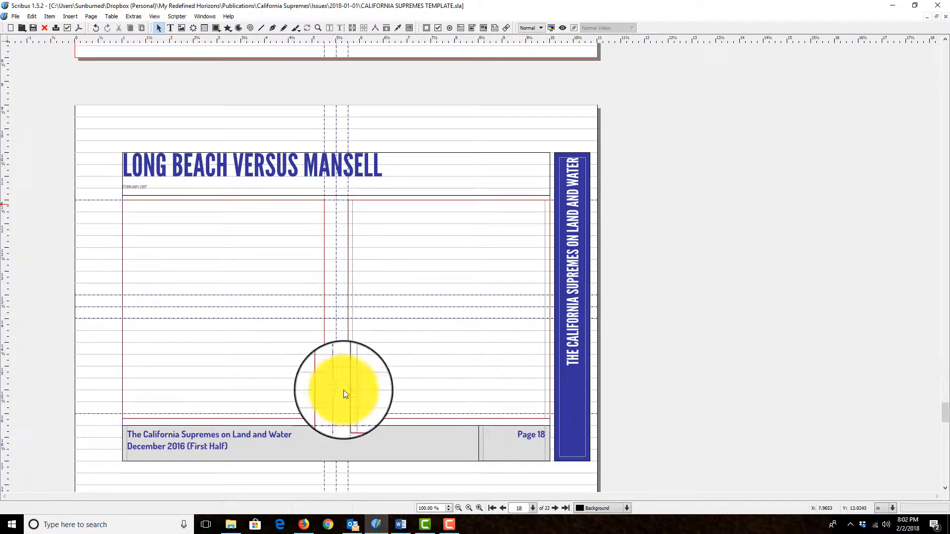
pyautogui.scroll(-3, 301, 381)
pyautogui.scroll(3, 450, 393)
pyautogui.scroll(2, 455, 384)
pyautogui.rightClick(481, 250)
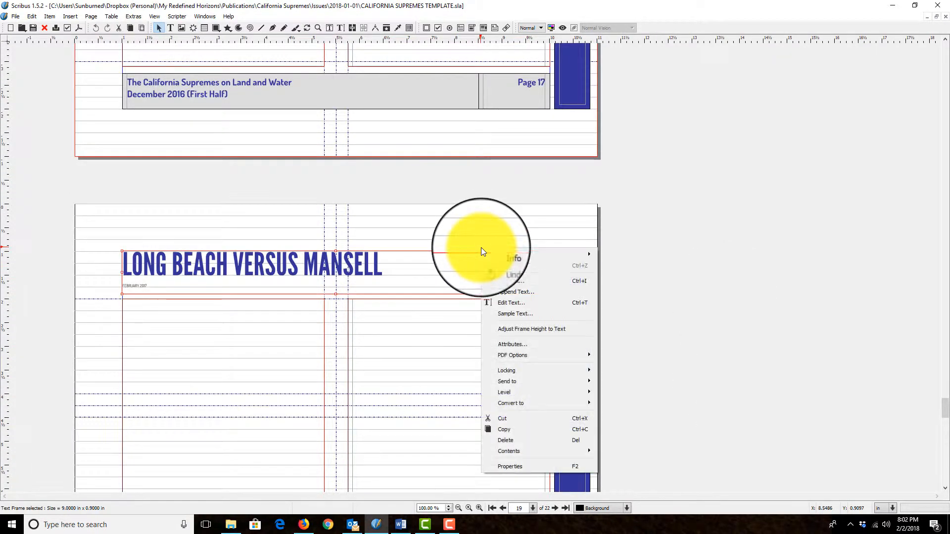
pyautogui.rightClick(452, 230)
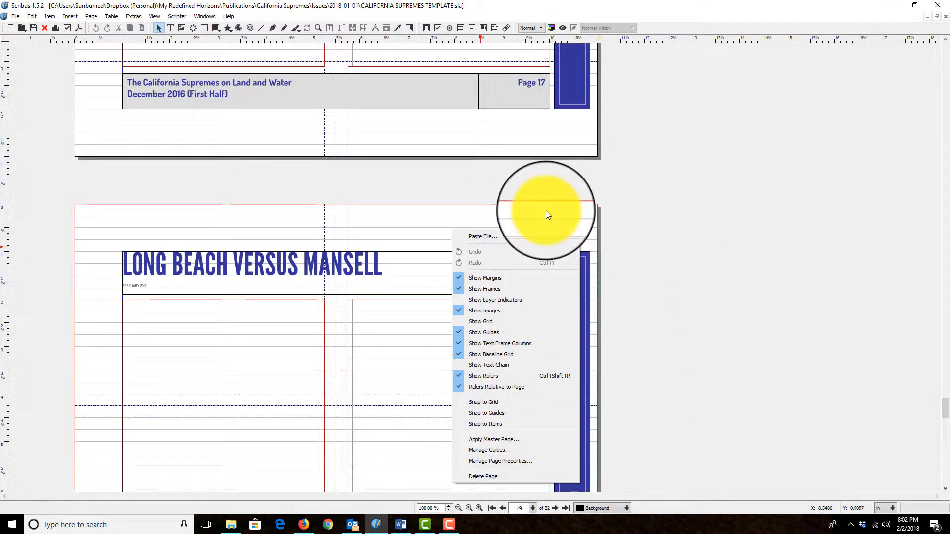
pyautogui.click(521, 477)
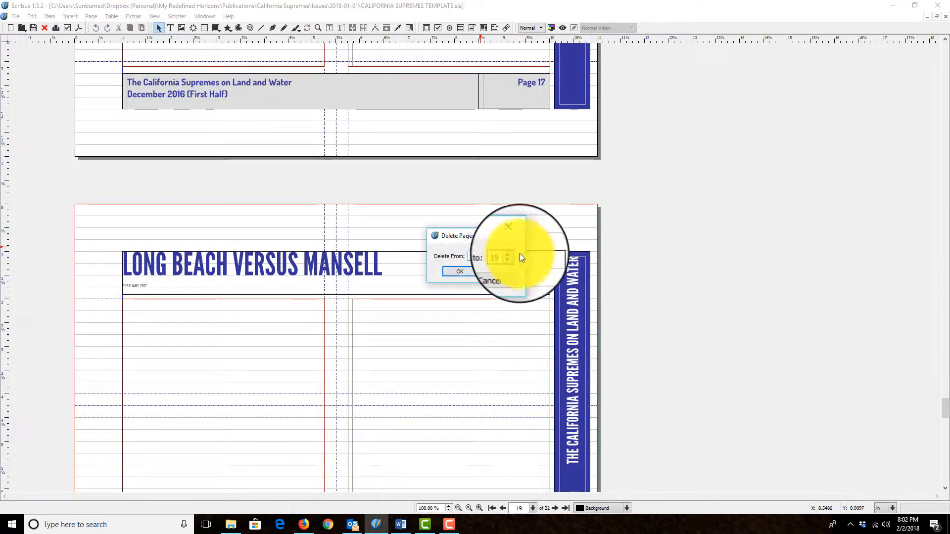
pyautogui.click(468, 271)
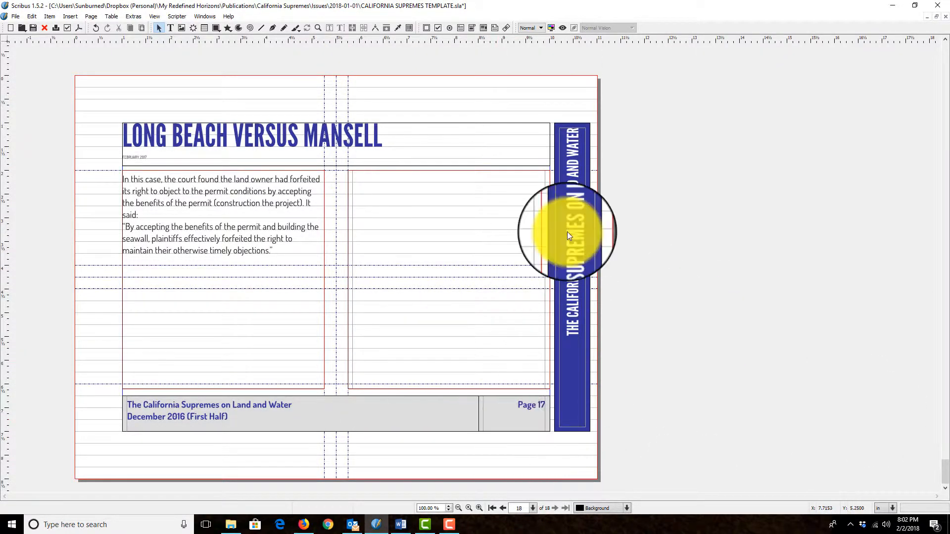
# Save the shortened template document under its current name.
pyautogui.scroll(3, 577, 349)
pyautogui.scroll(-3, 577, 345)
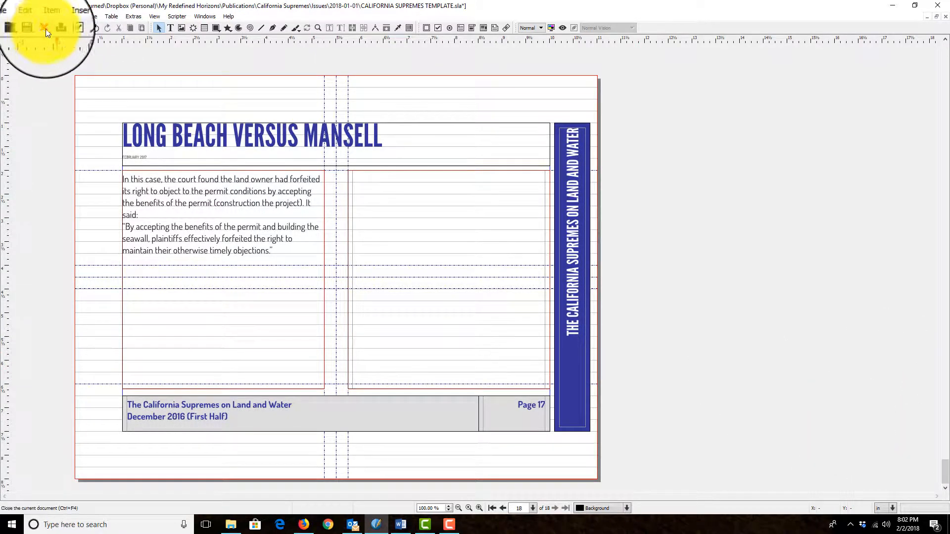
pyautogui.click(33, 28)
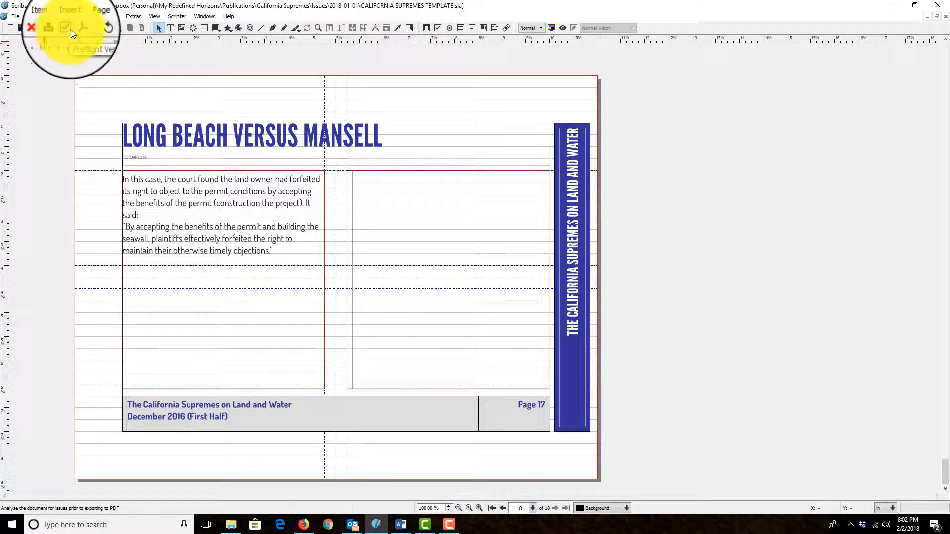
# Run the Preflight Verifier, examine the issues listed for each page, and inspect the flagged right content frame on page 18.
pyautogui.click(66, 29)
pyautogui.scroll(-2, 473, 295)
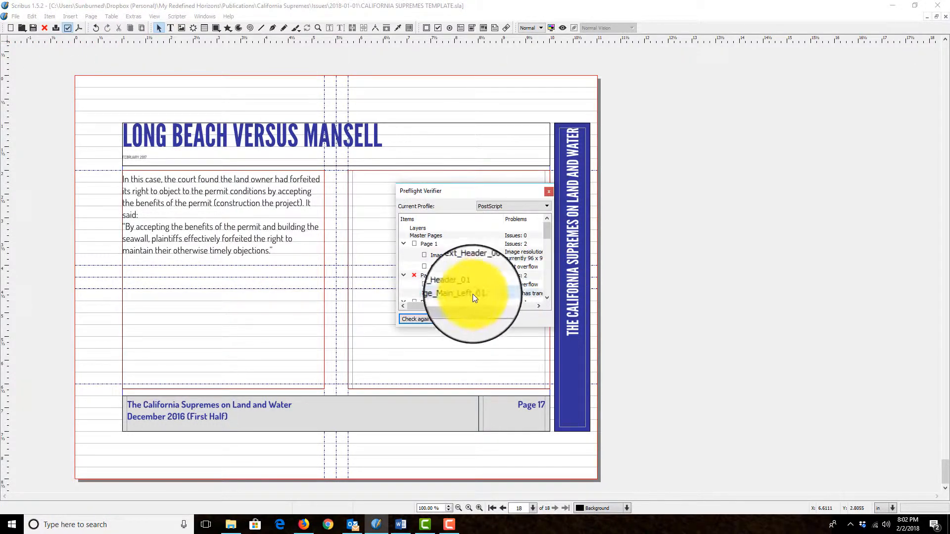
pyautogui.scroll(1, 476, 294)
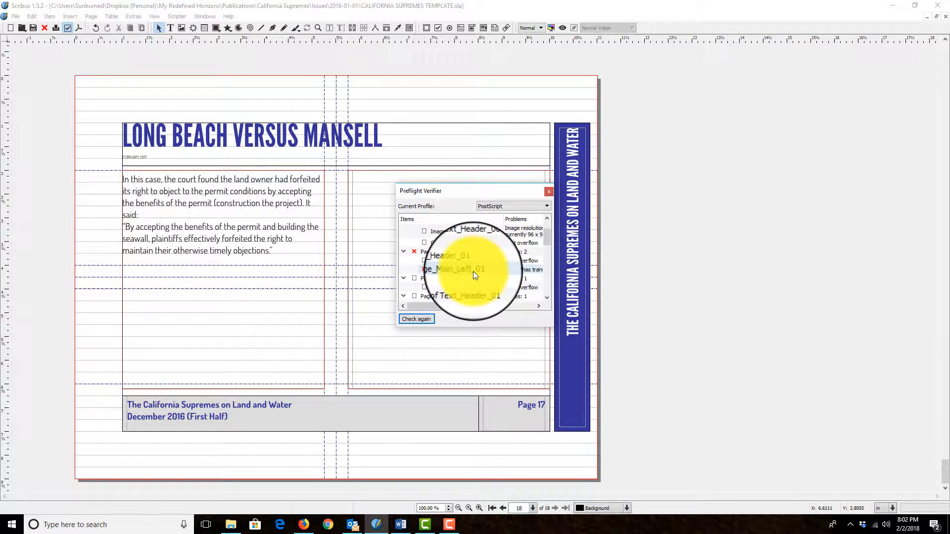
pyautogui.scroll(-3, 473, 275)
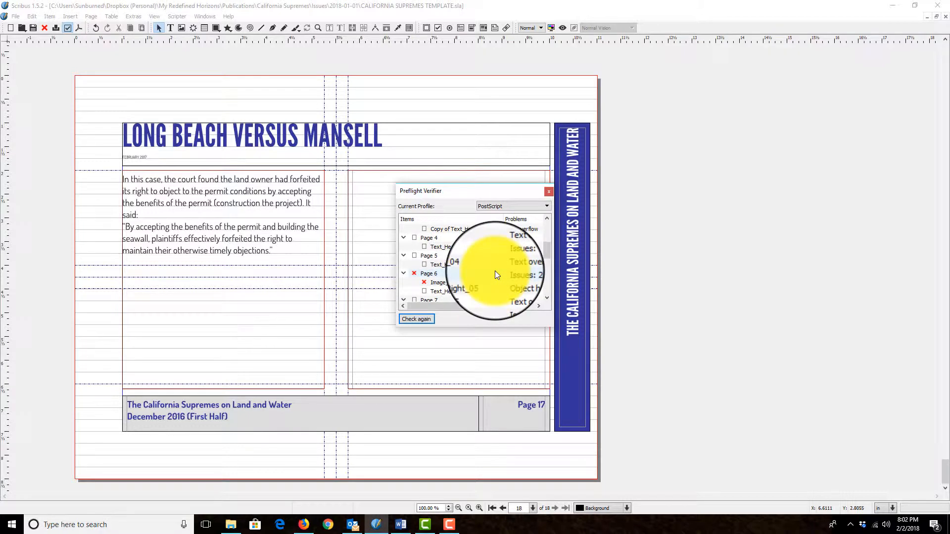
pyautogui.scroll(-2, 485, 280)
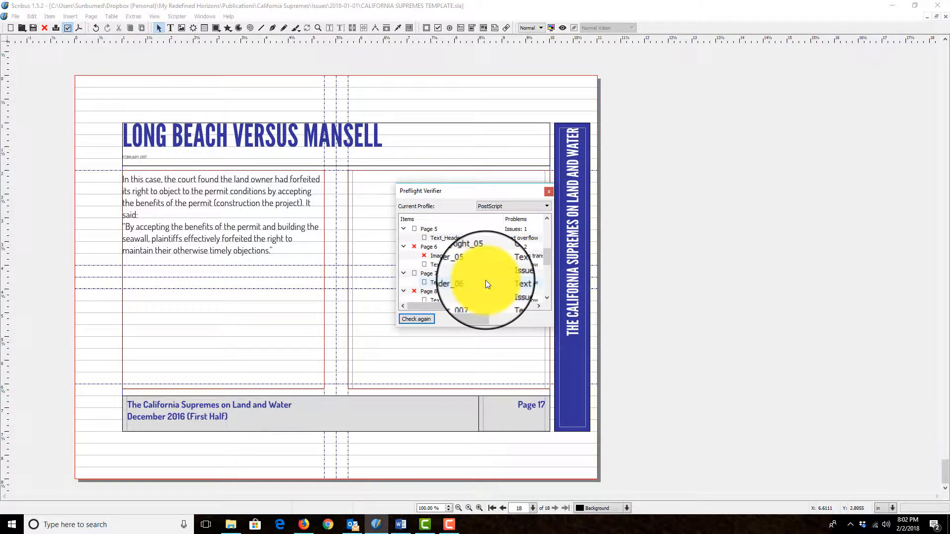
pyautogui.scroll(-3, 485, 284)
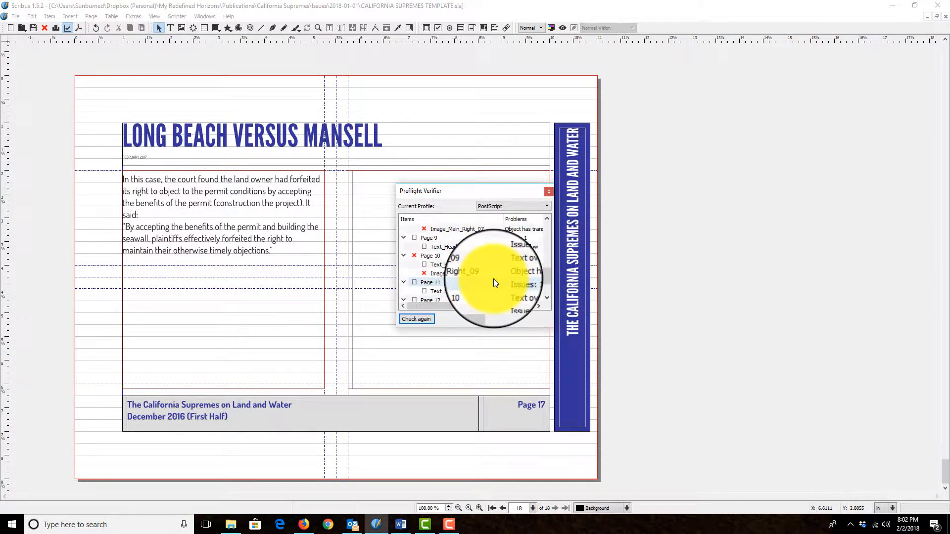
pyautogui.scroll(-3, 499, 273)
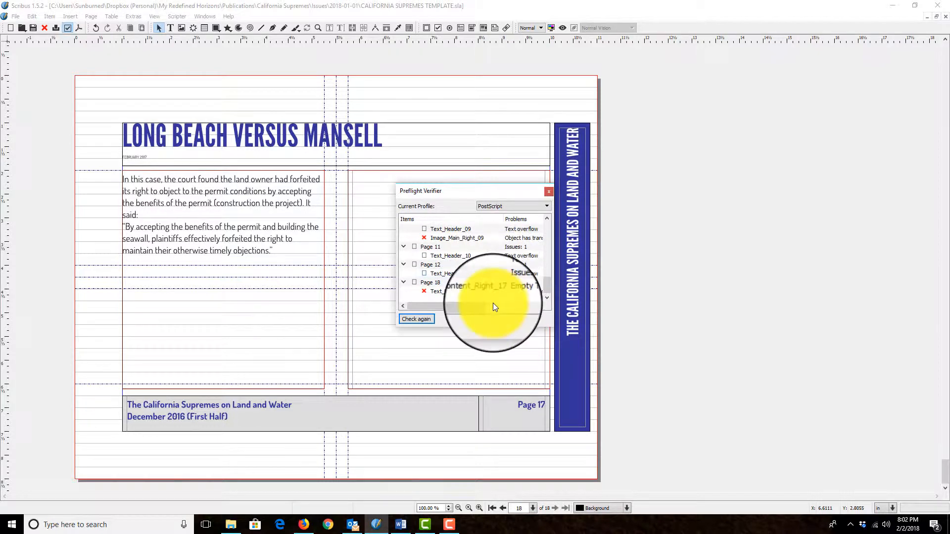
pyautogui.click(450, 295)
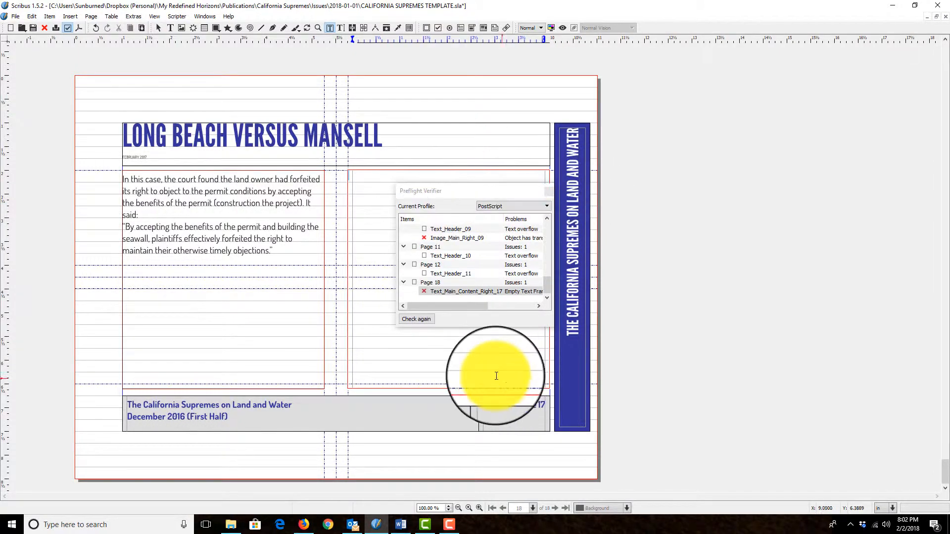
pyautogui.click(551, 191)
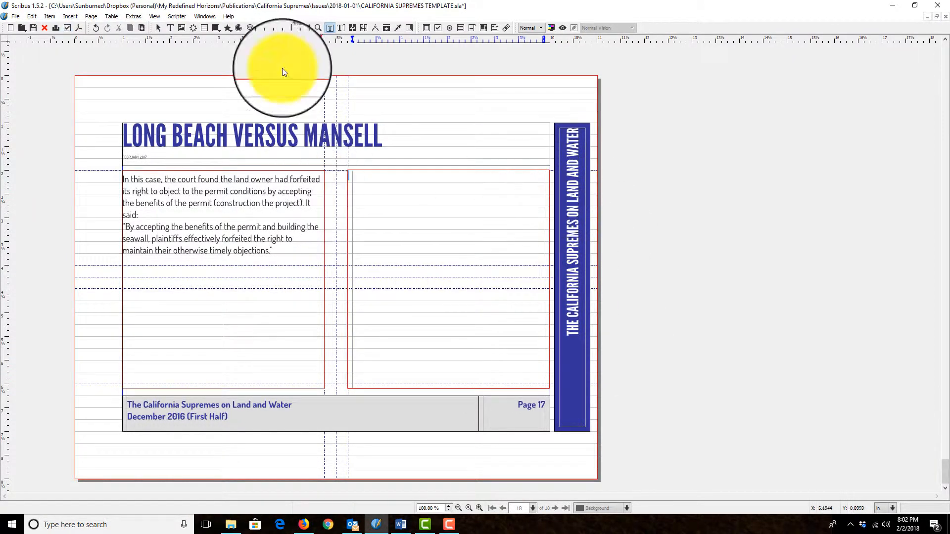
# Export all pages to CALIFORNIA SUPREMES TEMPLATE.pdf, ignoring the preflight errors and enabling Open PDF after Export.
pyautogui.click(79, 30)
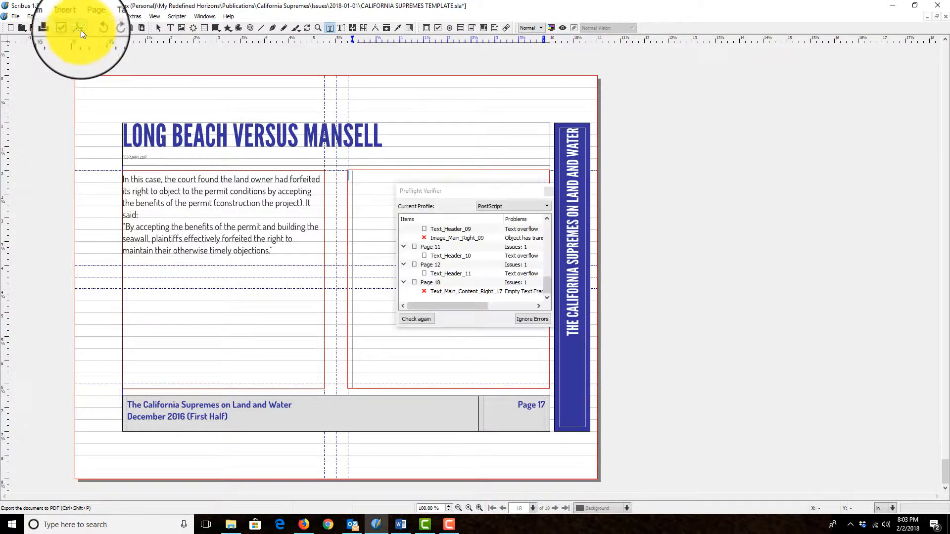
pyautogui.click(539, 319)
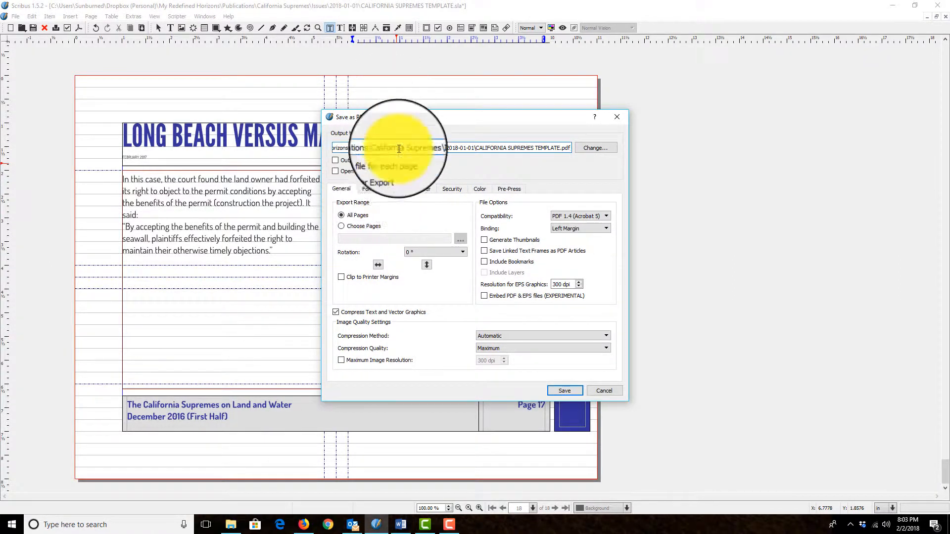
pyautogui.click(368, 188)
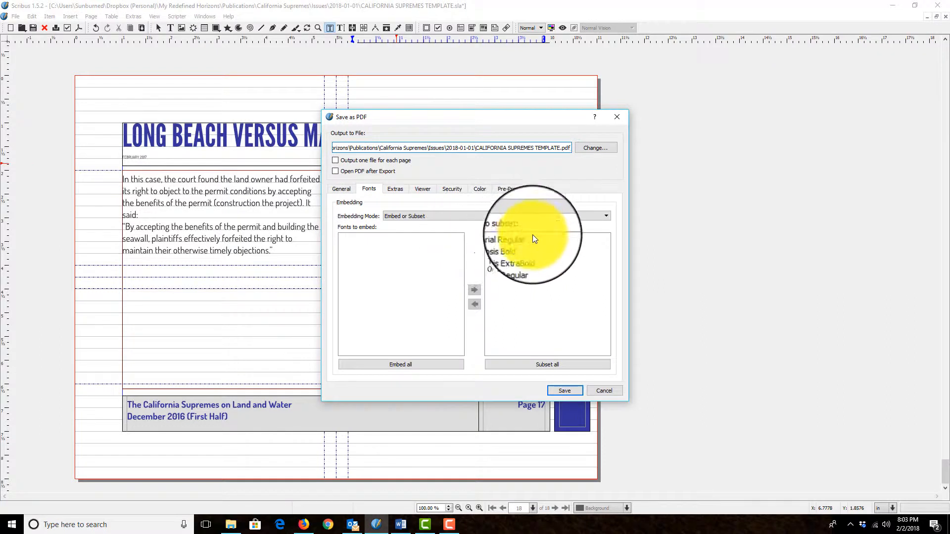
pyautogui.click(340, 189)
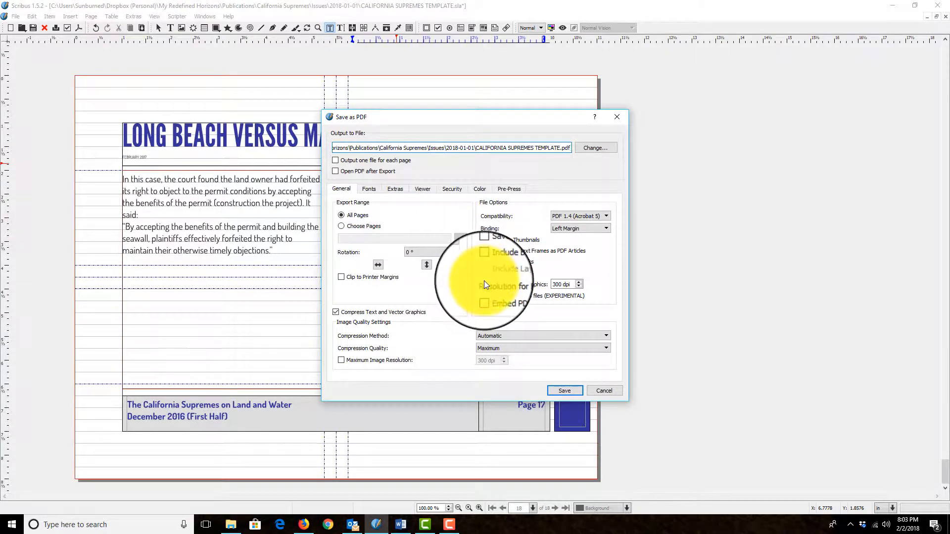
pyautogui.click(378, 172)
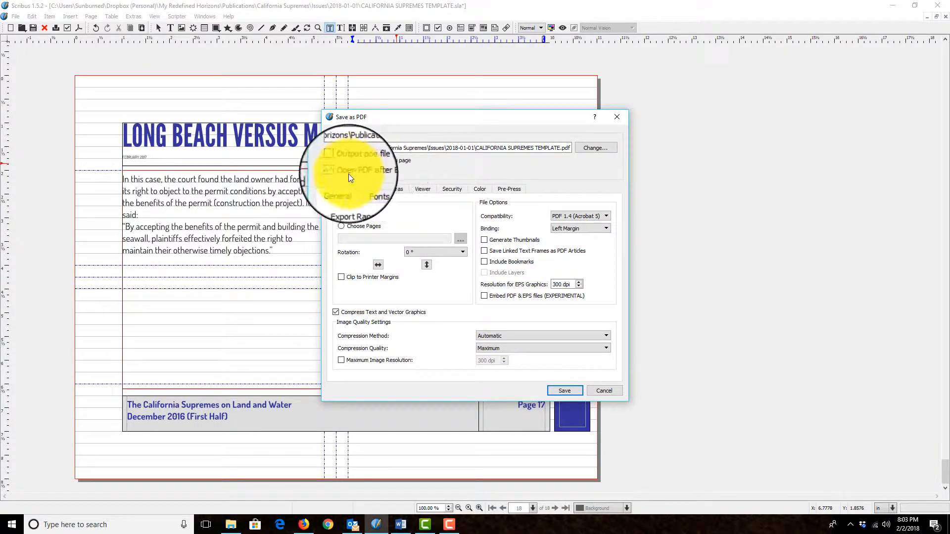
pyautogui.click(572, 393)
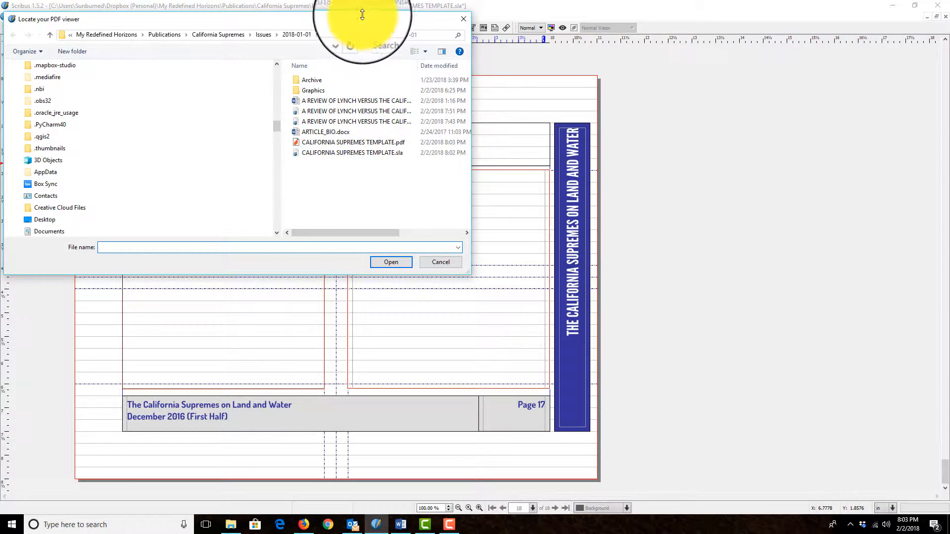
pyautogui.moveTo(362, 14); pyautogui.dragTo(674, 77)
pyautogui.click(462, 80)
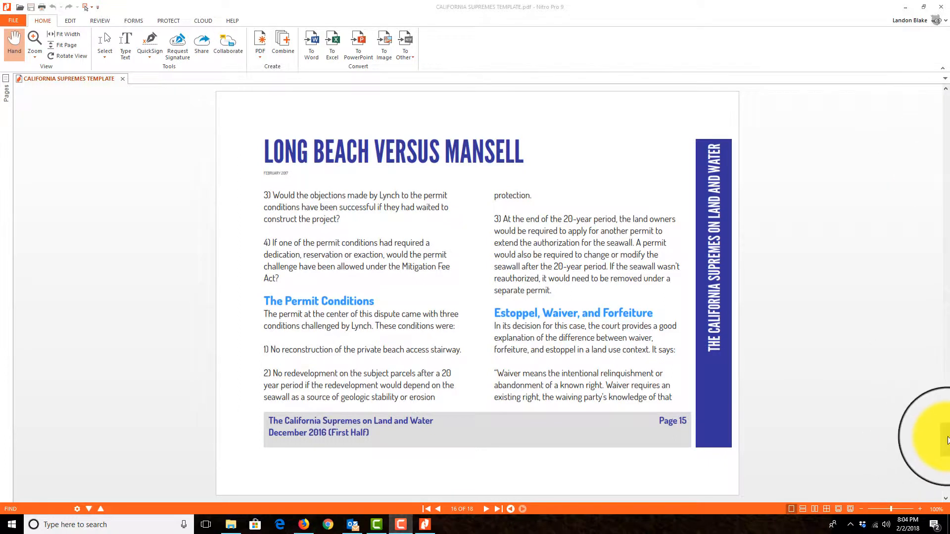
# Review the exported PDF in Nitro Pro from the cover to the last page, examining the article text and block quotes.
pyautogui.press('Home')
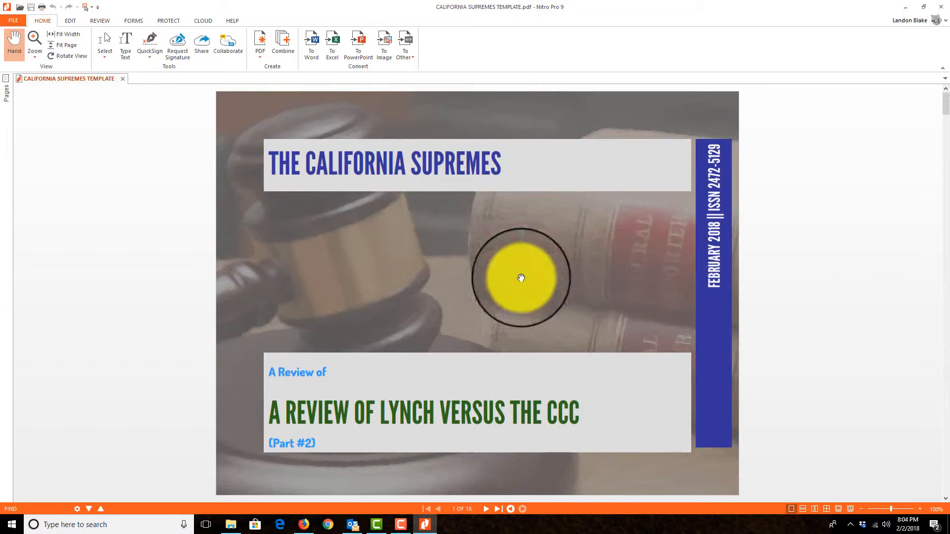
pyautogui.scroll(-1, 432, 265)
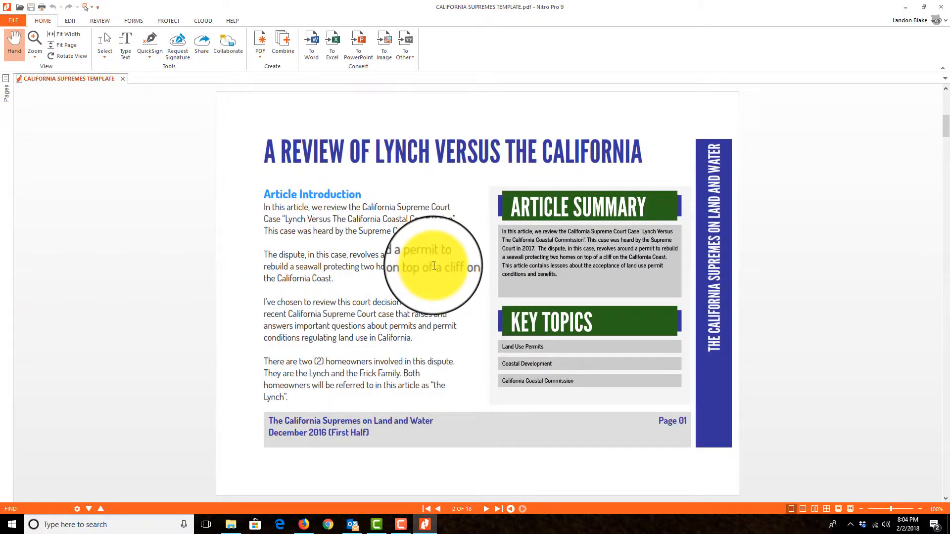
pyautogui.scroll(-3, 434, 266)
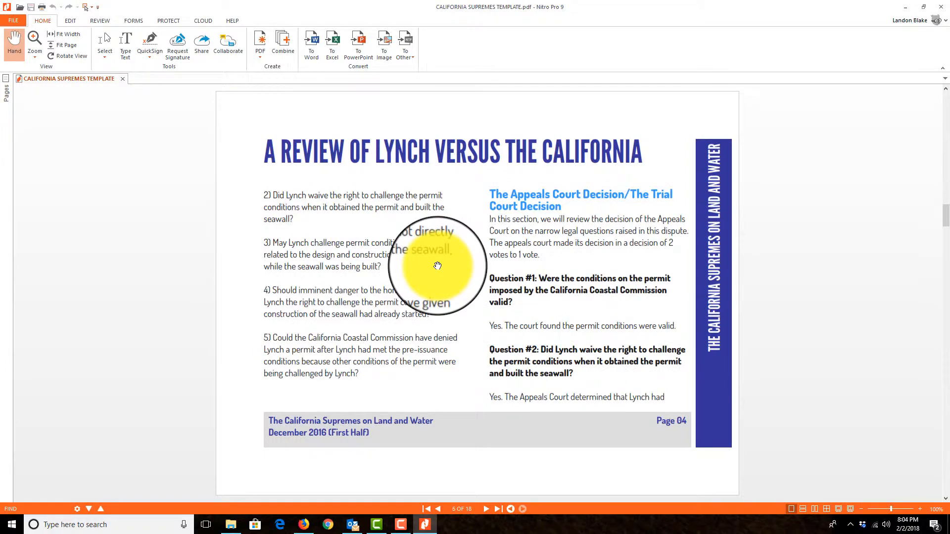
pyautogui.scroll(-1, 437, 266)
pyautogui.scroll(-4, 438, 266)
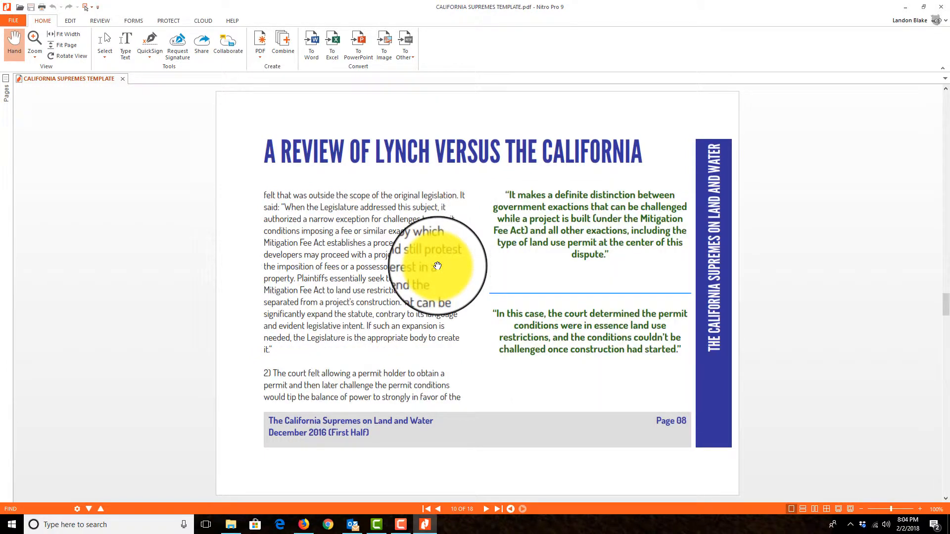
pyautogui.scroll(-4, 437, 266)
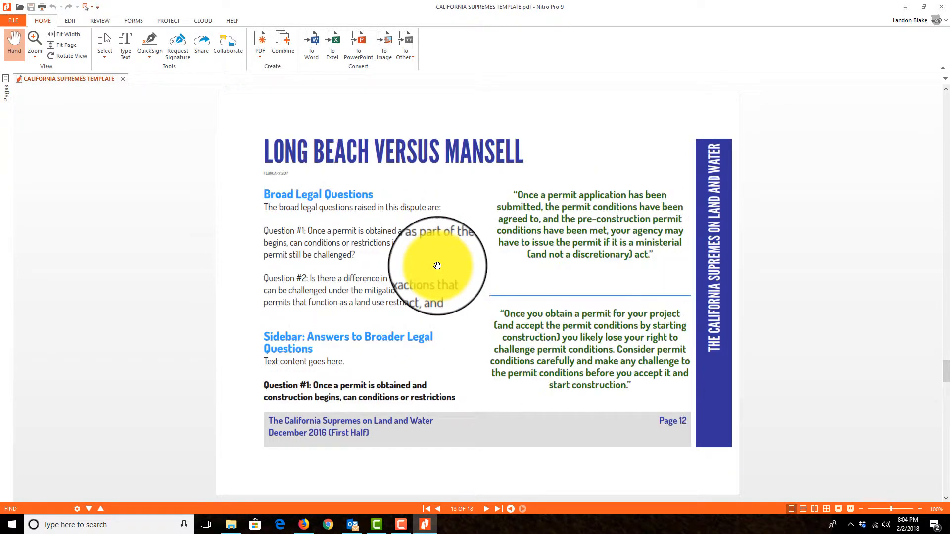
pyautogui.scroll(-3, 438, 266)
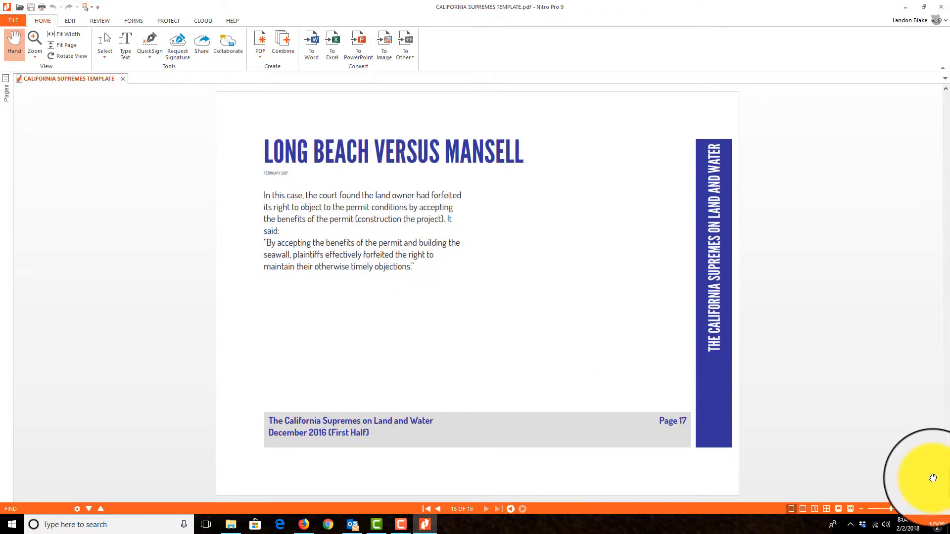
# Return to the PDF's cover and close it, and rename the vertical date and ISSN frame on the Scribus cover as Text_Category_00.
pyautogui.moveTo(949, 485); pyautogui.dragTo(896, 87)
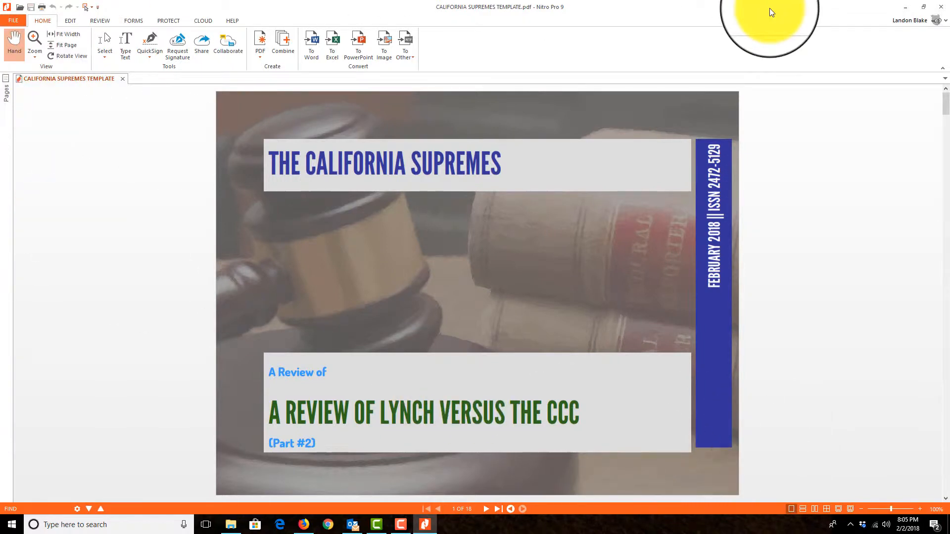
pyautogui.click(943, 10)
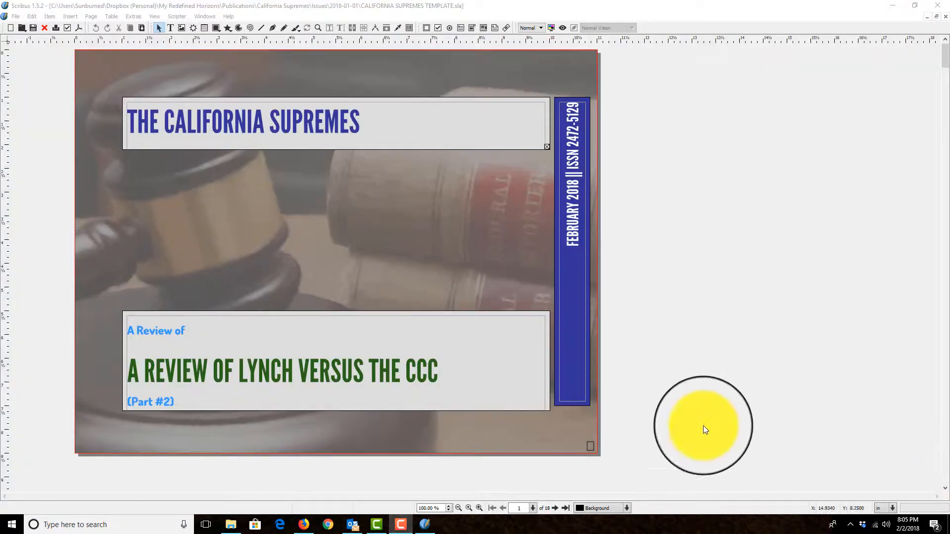
pyautogui.click(579, 391)
pyautogui.rightClick(577, 379)
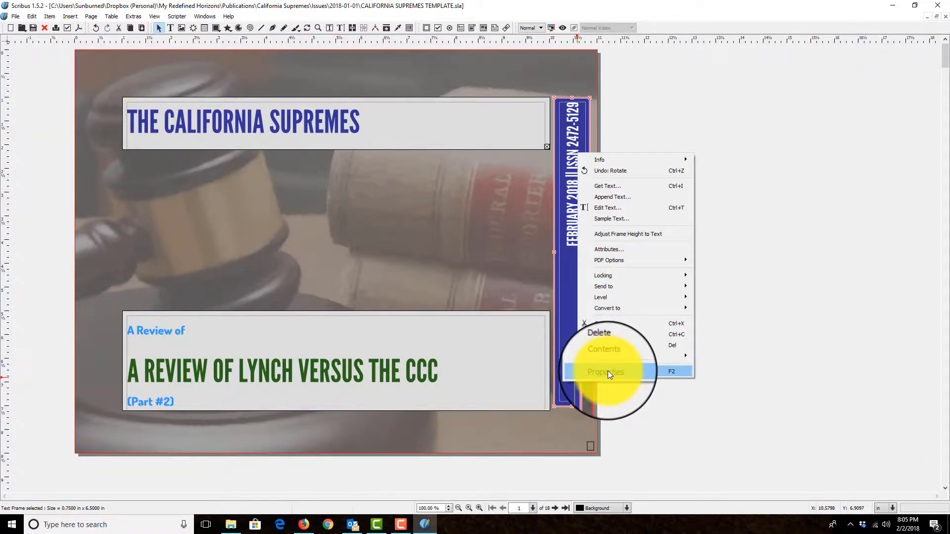
pyautogui.click(608, 371)
pyautogui.moveTo(494, 193); pyautogui.dragTo(638, 191)
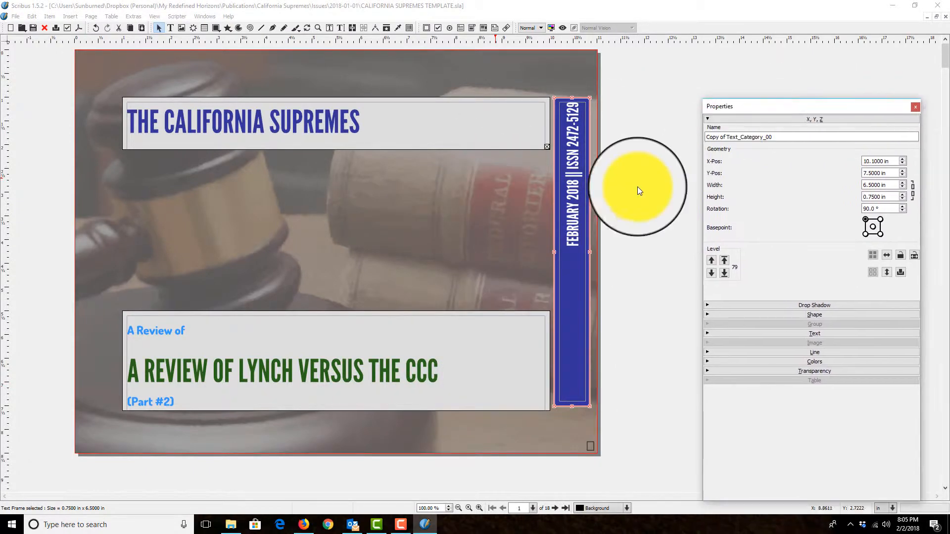
pyautogui.click(797, 138)
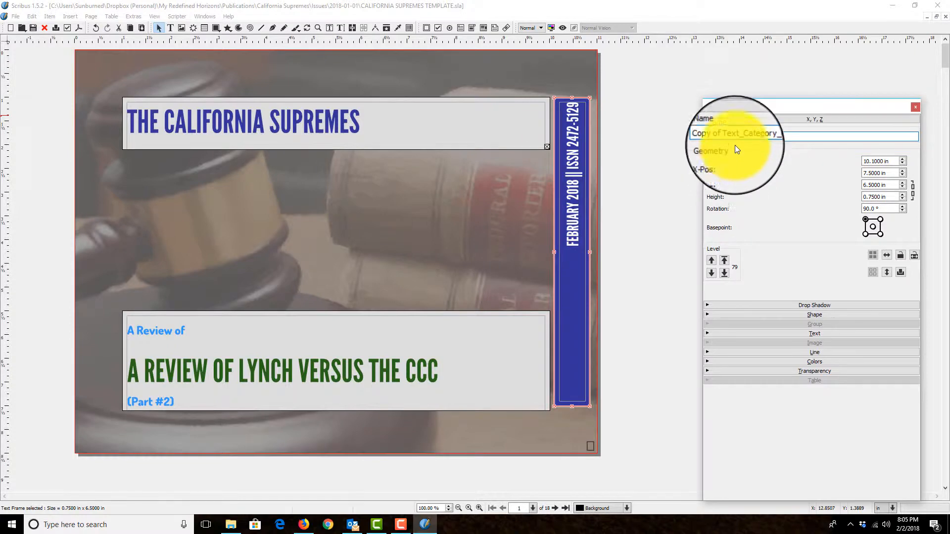
pyautogui.moveTo(728, 138); pyautogui.dragTo(666, 180)
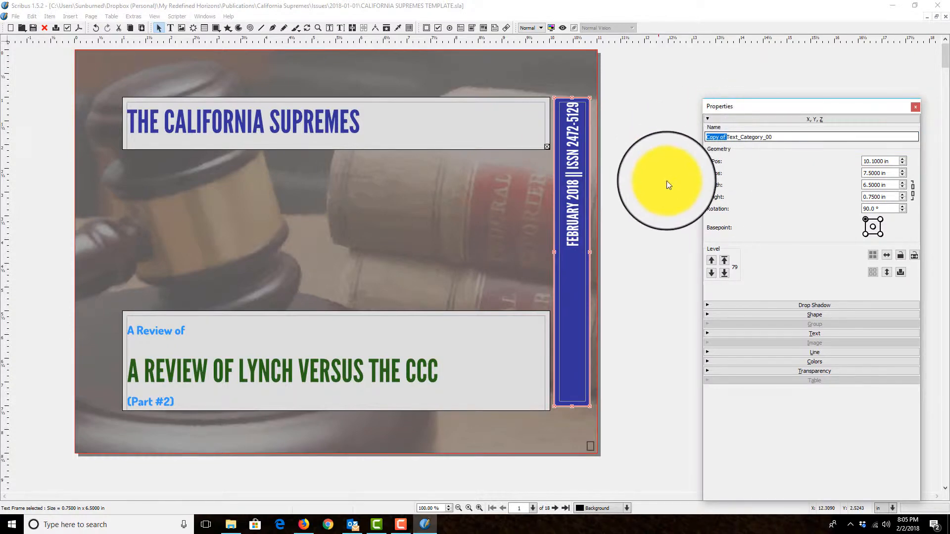
pyautogui.press('BackSpace')
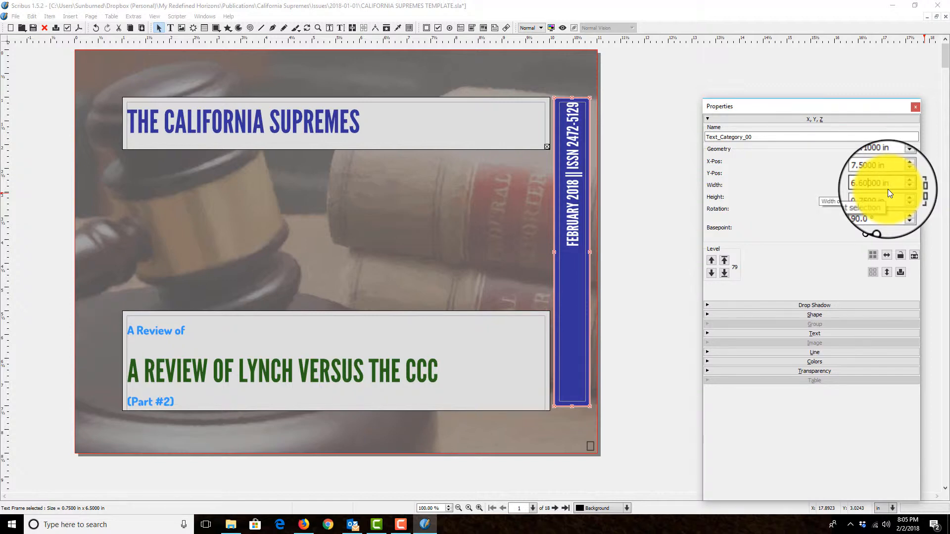
# Set the cover's vertical date frame to a width of 6.6 in and a Y position of 7.6 in, and save the document.
pyautogui.press('Return')
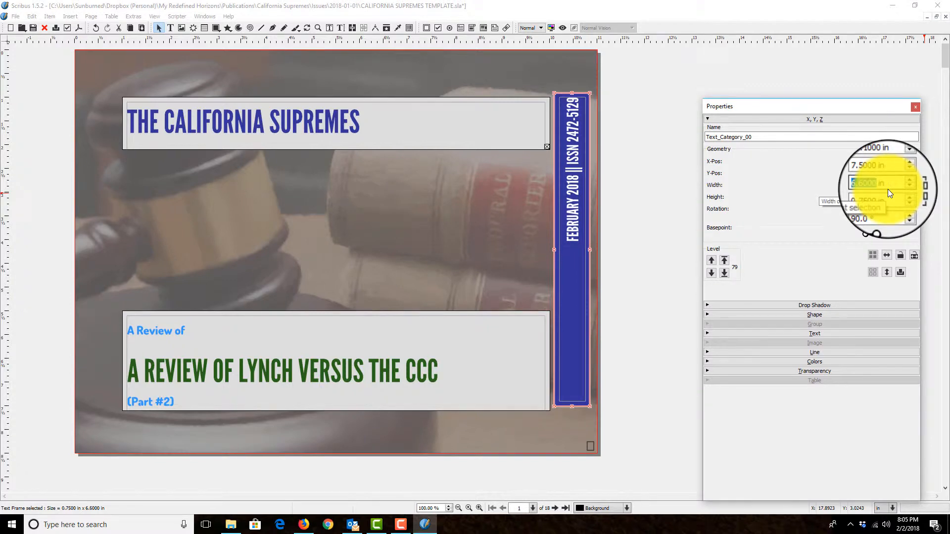
pyautogui.click(868, 173)
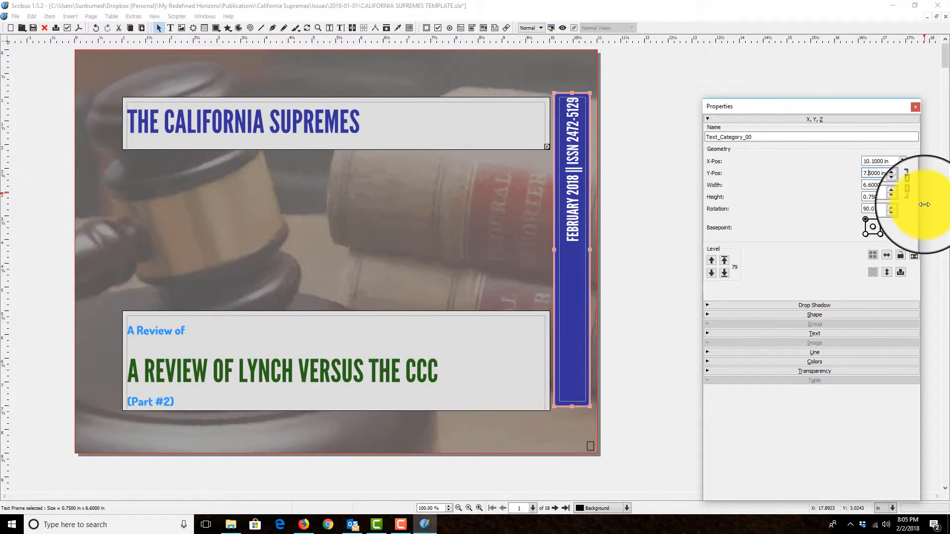
pyautogui.write('6')
pyautogui.press('Return')
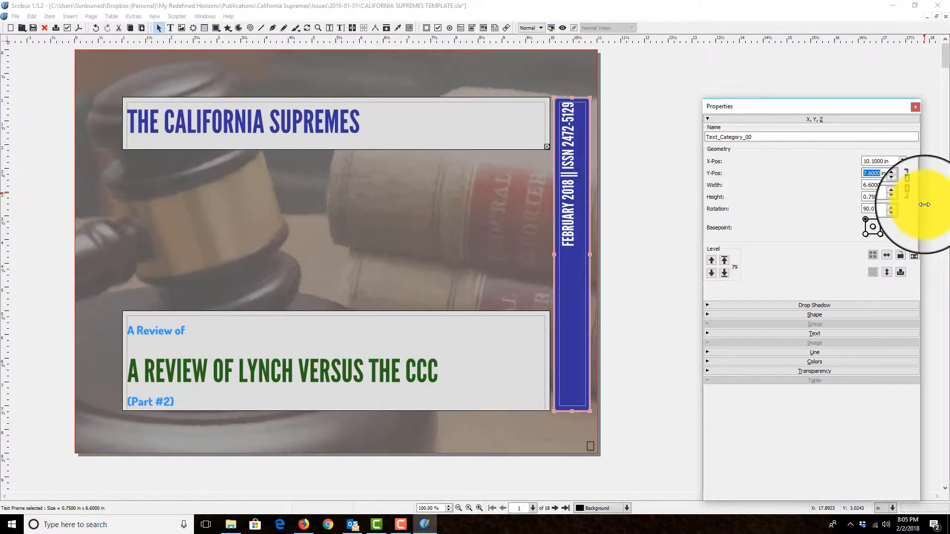
pyautogui.click(634, 357)
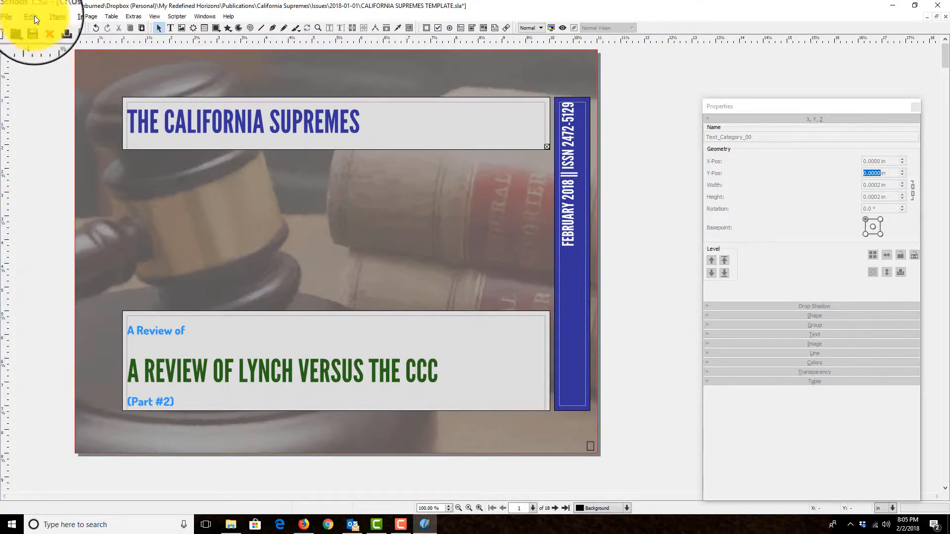
pyautogui.click(33, 28)
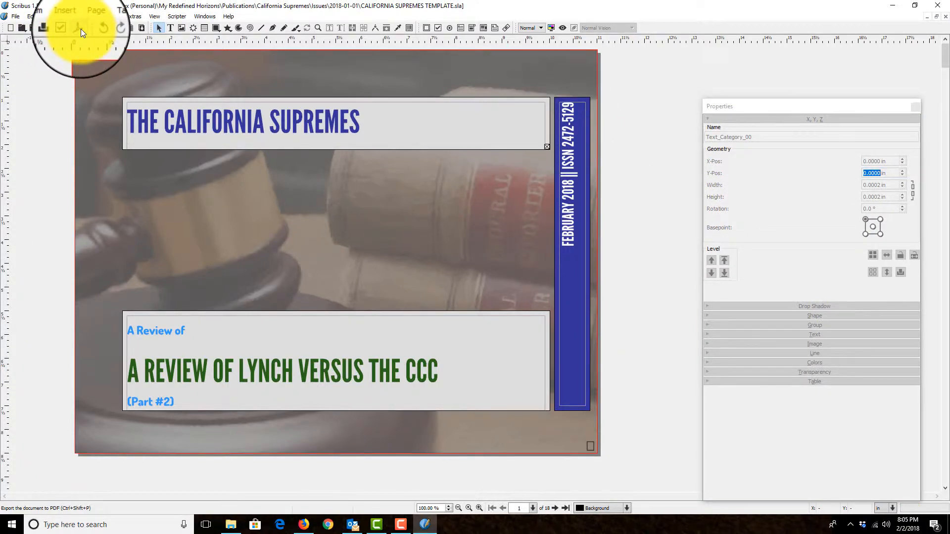
# Export all pages over the existing 2016-12-01-CALIFORNIA_SUPREMES.pdf in the 2016-12-01 issue folder, ignoring the preflight errors.
pyautogui.click(82, 28)
pyautogui.click(556, 373)
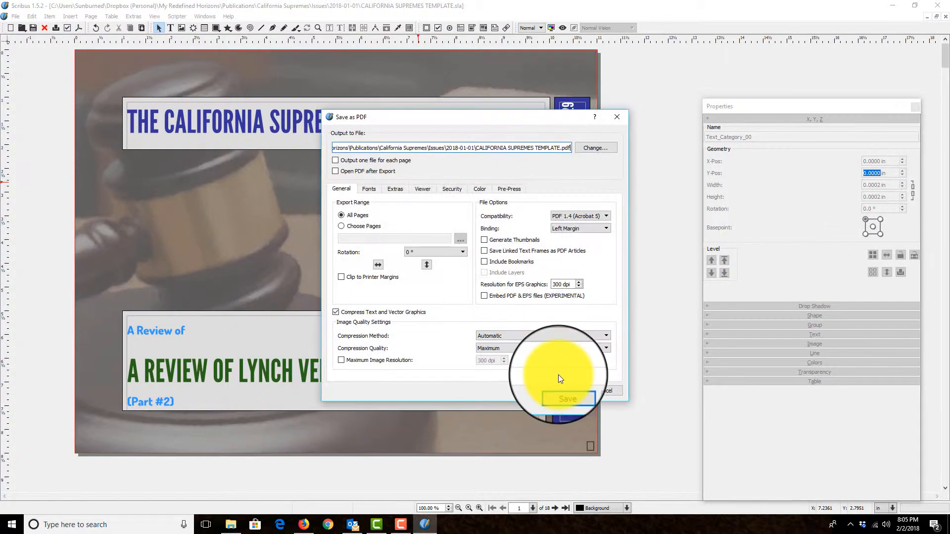
pyautogui.click(372, 192)
pyautogui.click(595, 148)
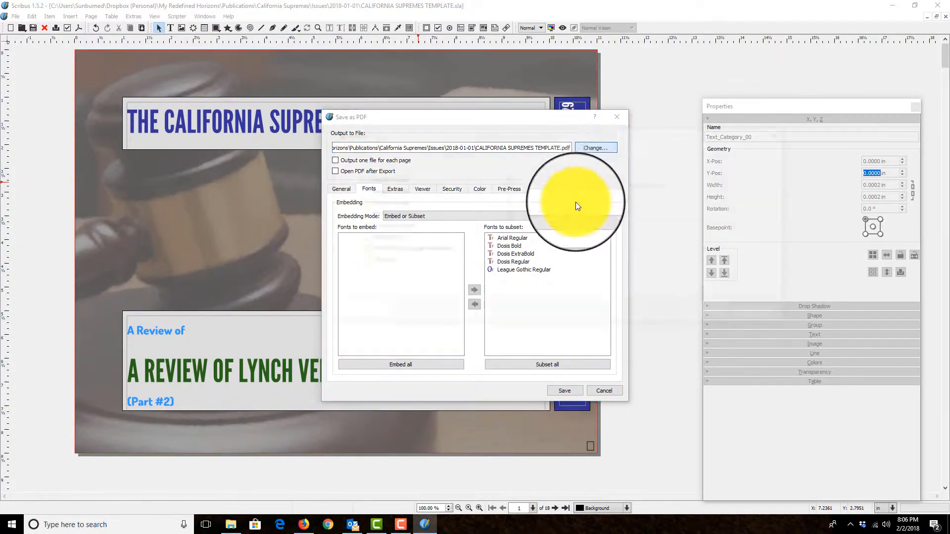
pyautogui.click(638, 237)
pyautogui.click(712, 312)
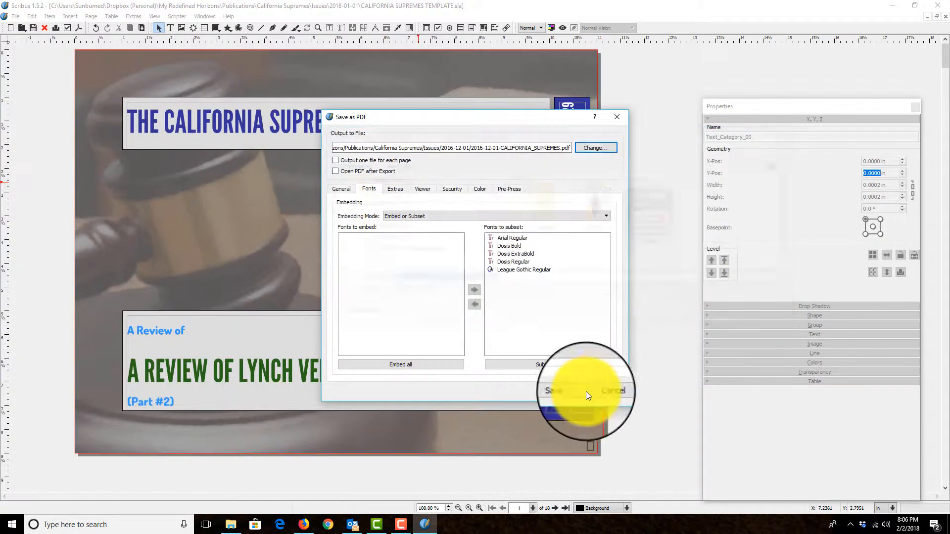
pyautogui.click(571, 388)
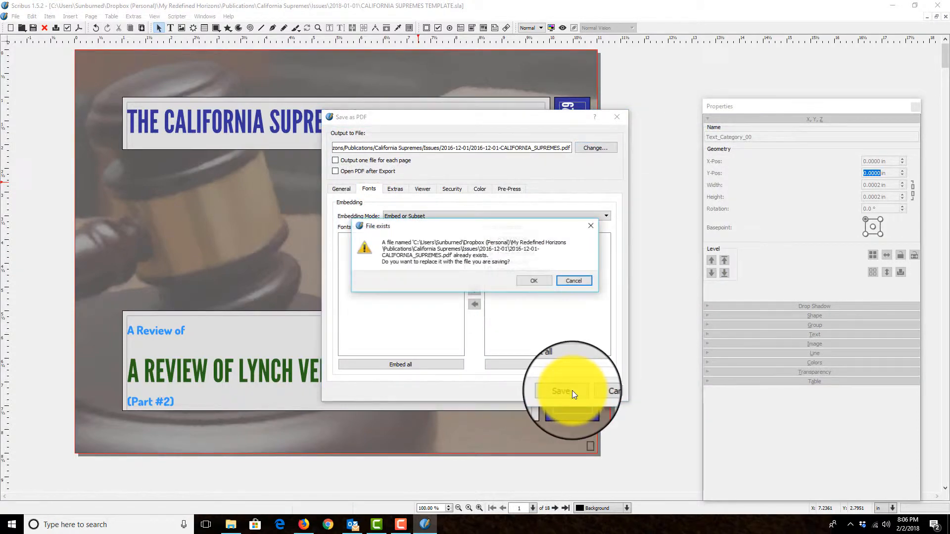
pyautogui.click(535, 281)
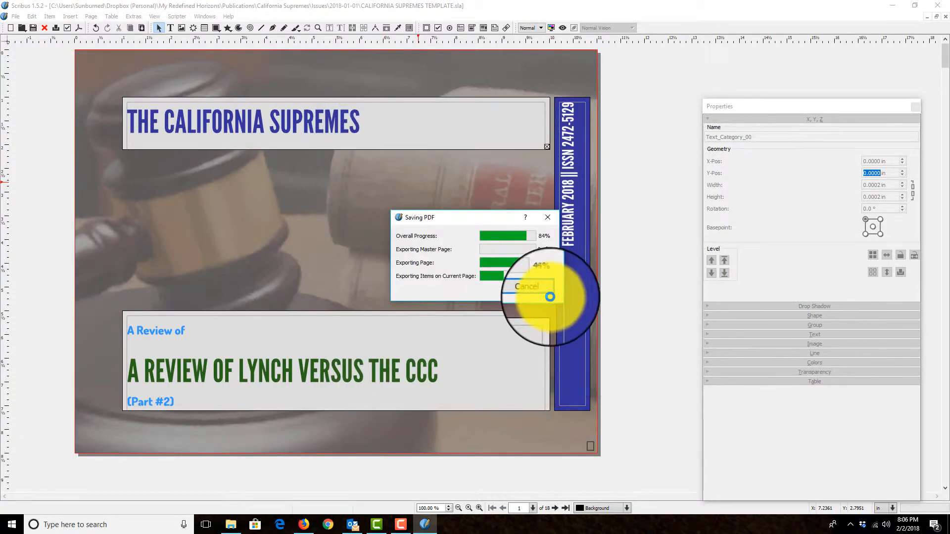
# Close Scribus and open CALIFORNIA SUPREMES TEMPLATE.pdf from the 2018-01-01 folder to examine the cover's vertical date bar.
pyautogui.click(937, 5)
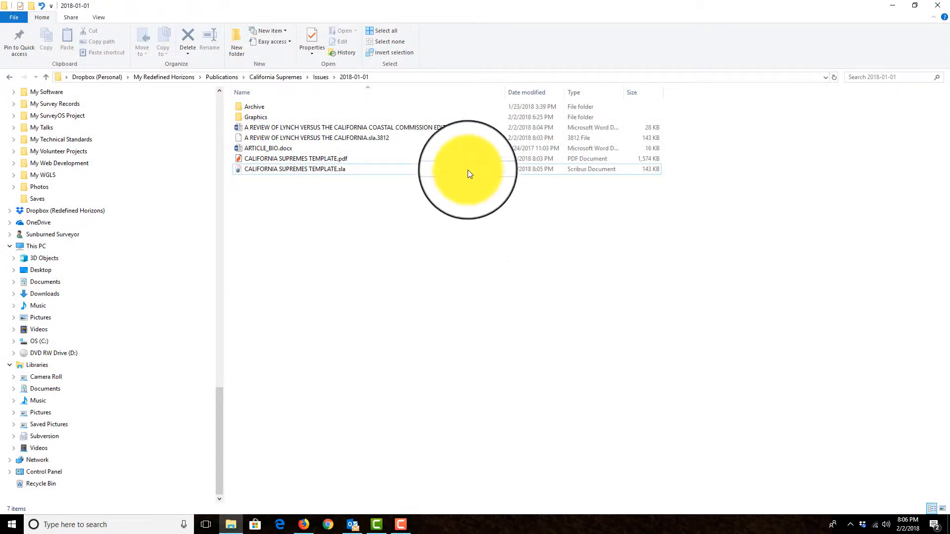
pyautogui.doubleClick(335, 162)
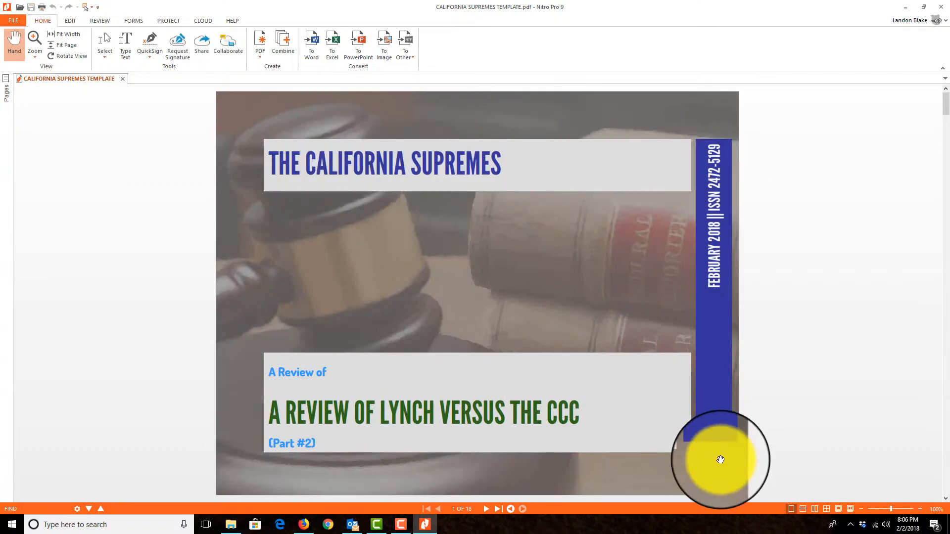
pyautogui.scroll(-3, 325, 299)
pyautogui.scroll(3, 325, 300)
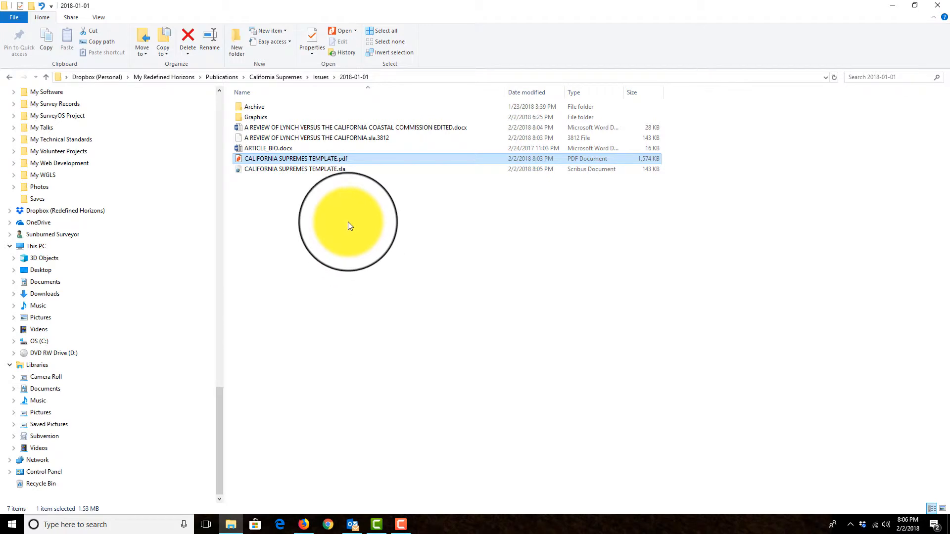
# Delete CALIFORNIA SUPREMES TEMPLATE.pdf from the 2018-01-01 issue folder.
pyautogui.click(347, 218)
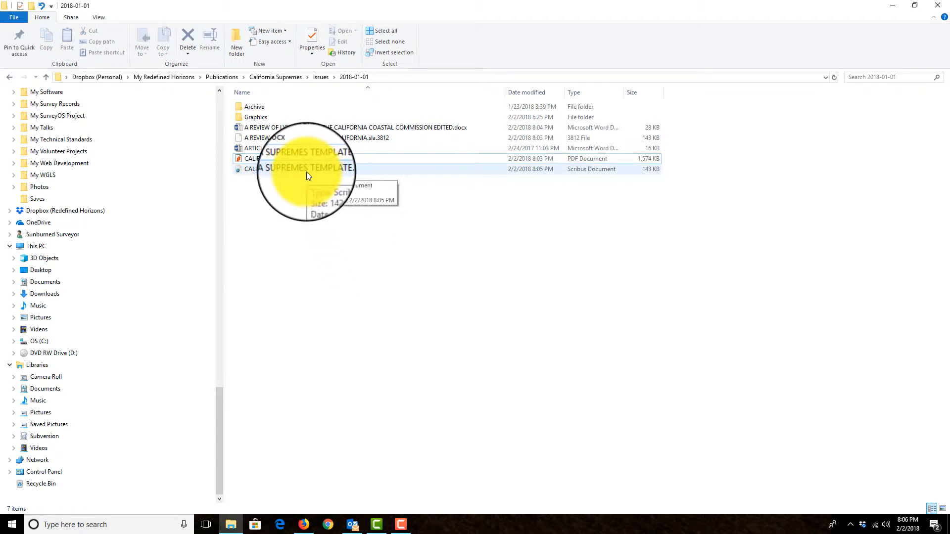
pyautogui.click(310, 163)
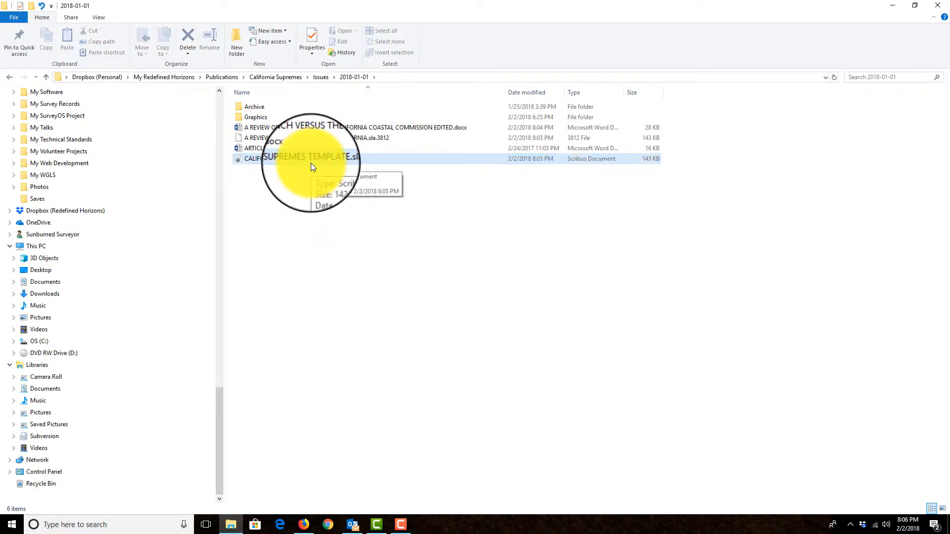
pyautogui.press('Delete')
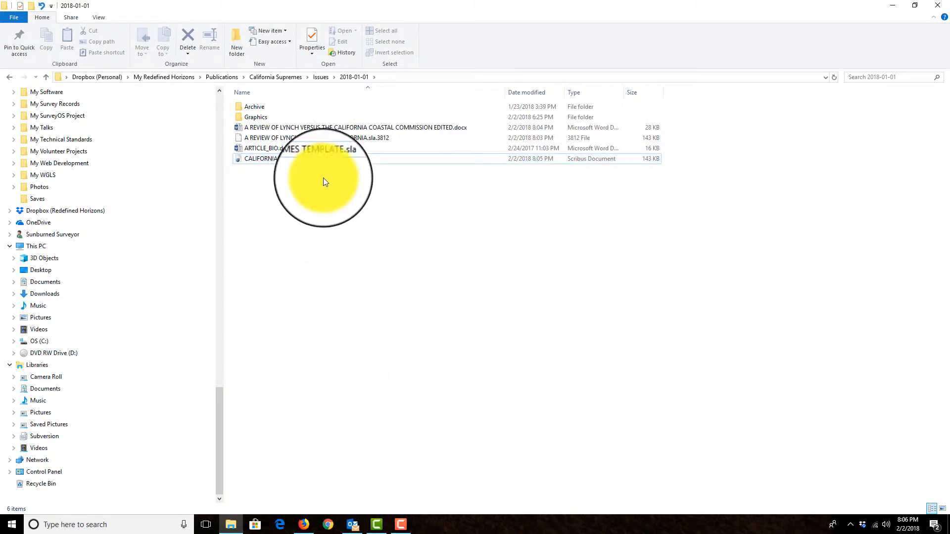
# Reopen CALIFORNIA SUPREMES TEMPLATE.sla in Scribus and begin a PDF export, ignoring the preflight errors.
pyautogui.click(307, 156)
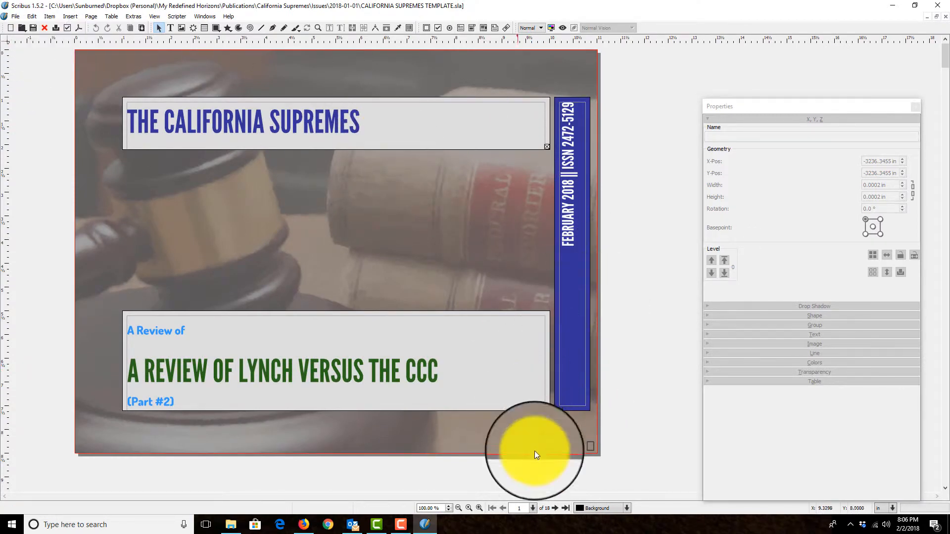
pyautogui.click(78, 30)
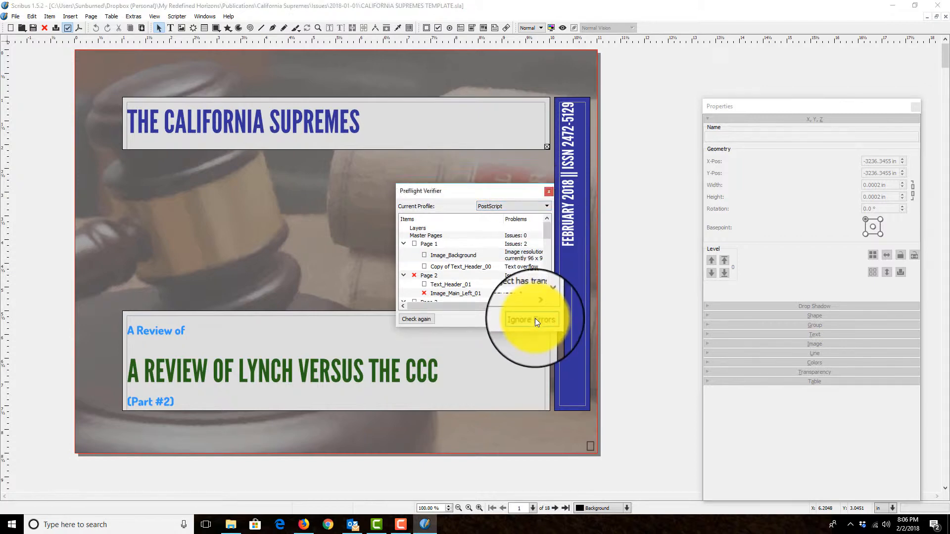
pyautogui.click(533, 319)
# Export all pages as 2018-02 CALIFORNIA SUPREMES.pdf into the 2018-01-01 issue folder, checking the font embedding settings.
pyautogui.click(589, 149)
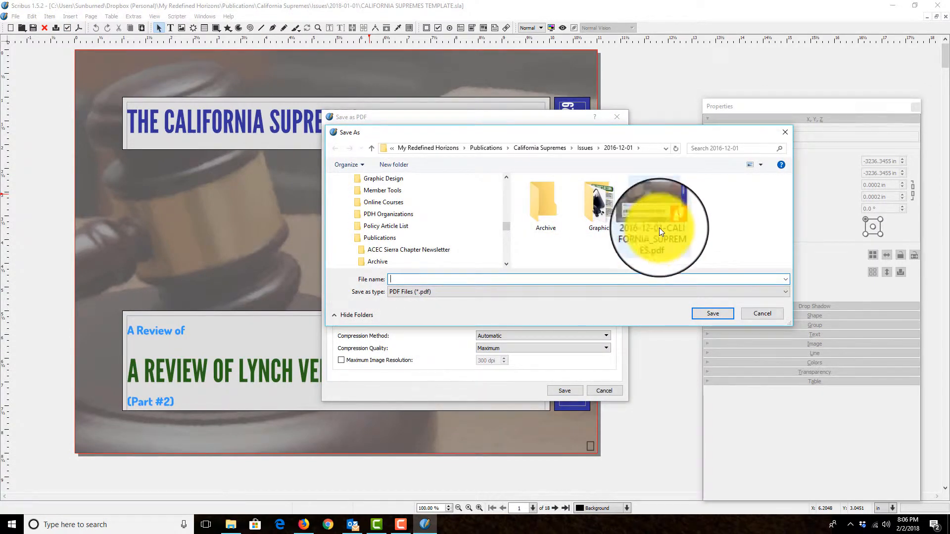
pyautogui.click(587, 149)
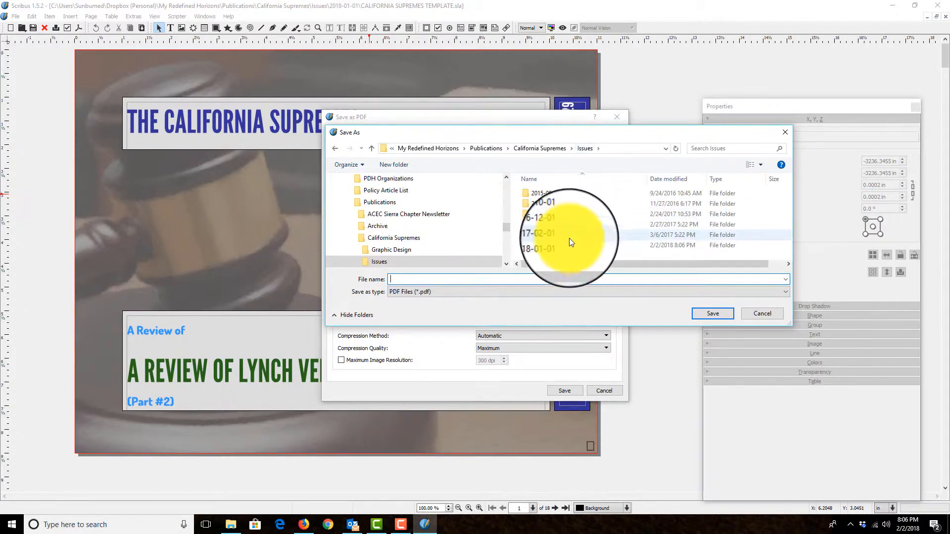
pyautogui.doubleClick(568, 245)
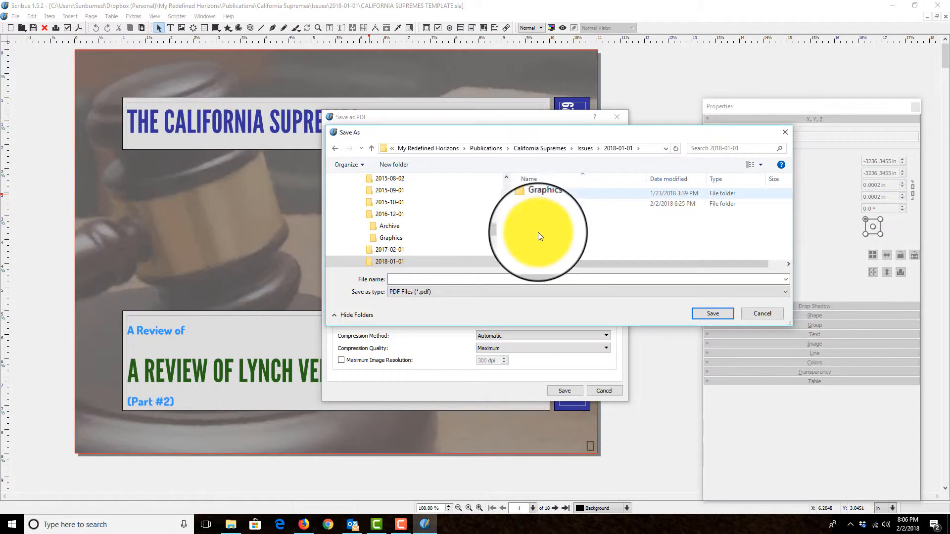
pyautogui.click(535, 281)
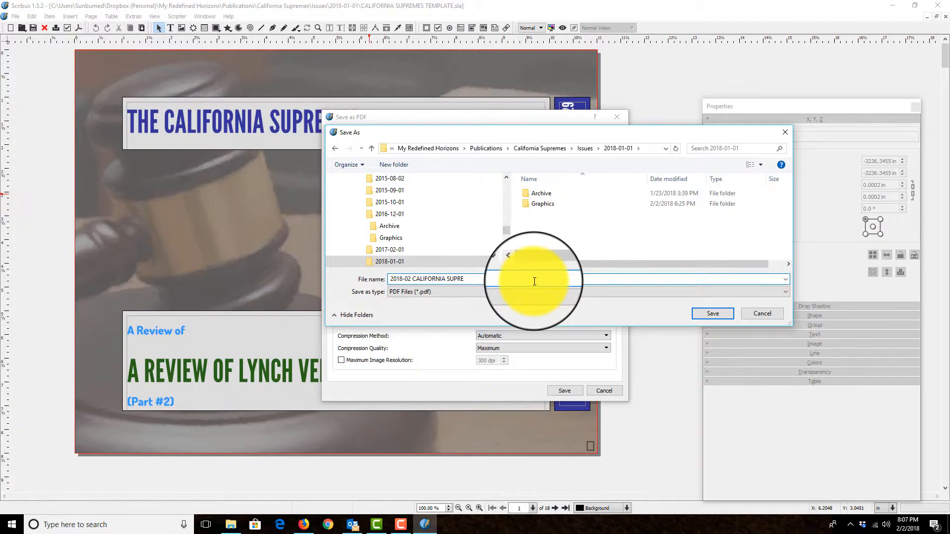
pyautogui.write('S')
pyautogui.press('Return')
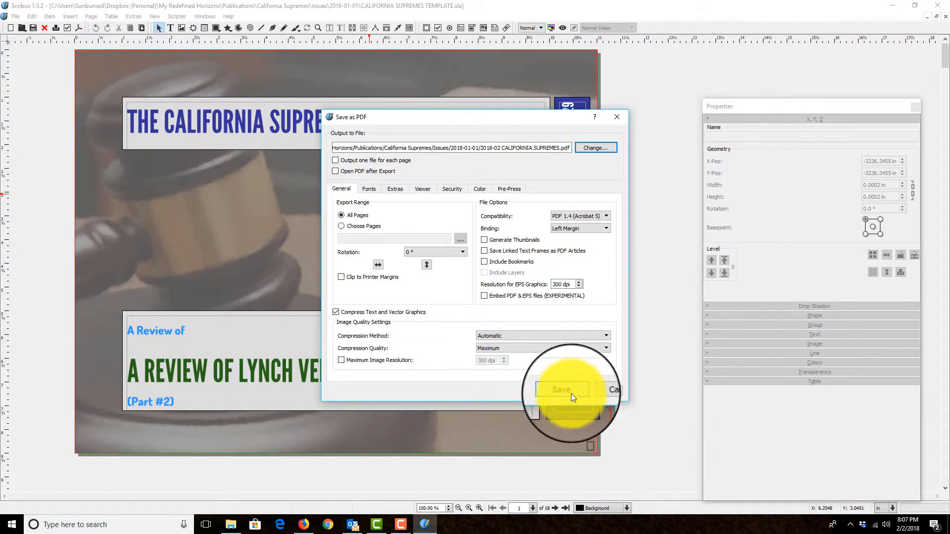
pyautogui.click(369, 189)
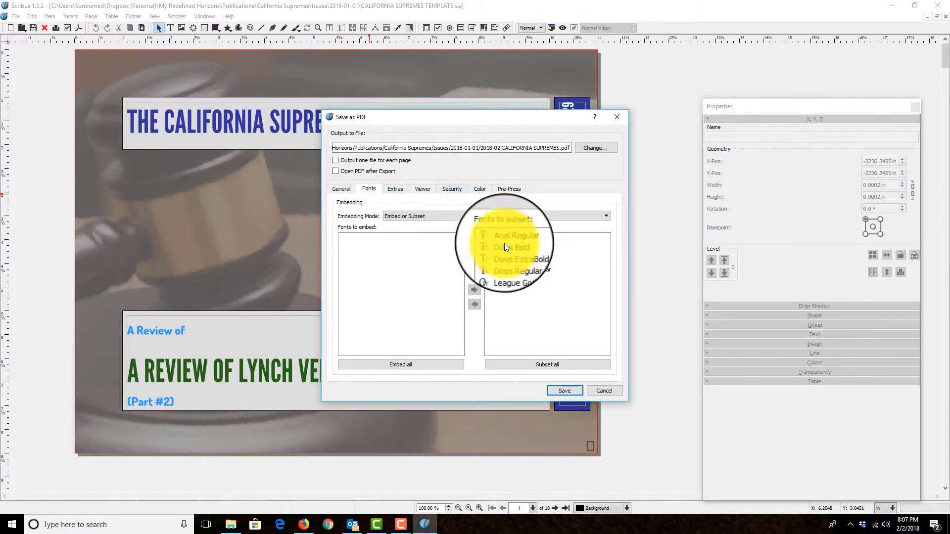
pyautogui.click(565, 385)
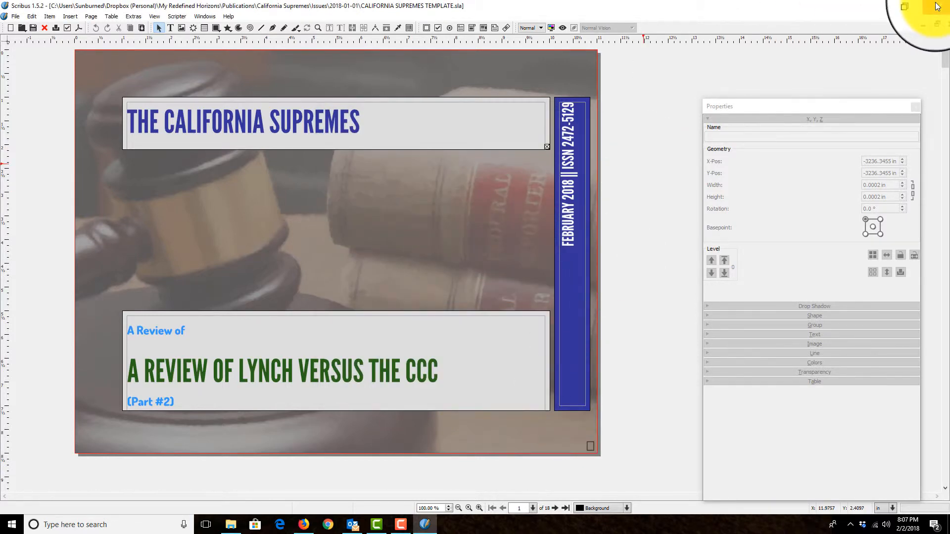
# Close Scribus, open 2018-02 CALIFORNIA SUPREMES.pdf in Nitro Pro and examine the cover's vertical date bar and the opening pages.
pyautogui.click(938, 5)
pyautogui.click(335, 127)
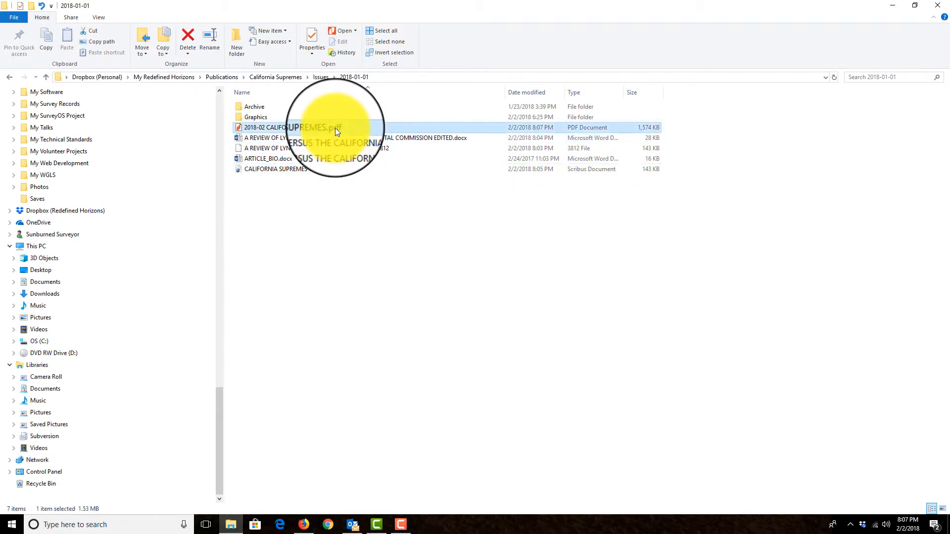
pyautogui.doubleClick(318, 128)
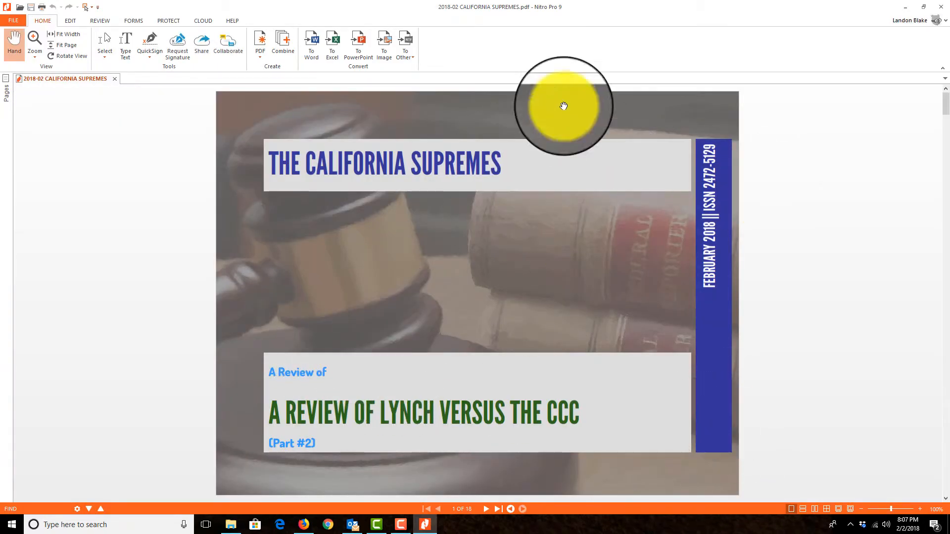
pyautogui.scroll(-4, 715, 246)
pyautogui.scroll(-1, 715, 245)
pyautogui.scroll(5, 897, 99)
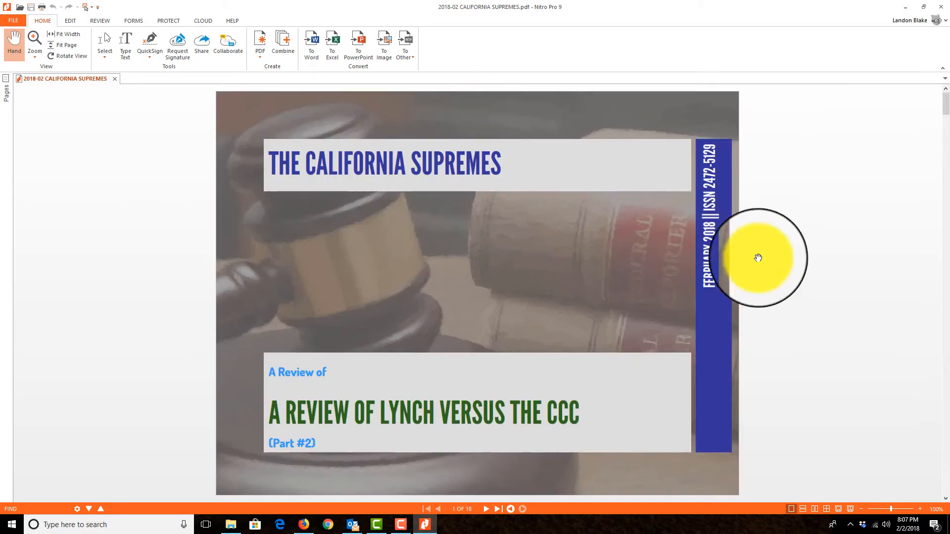